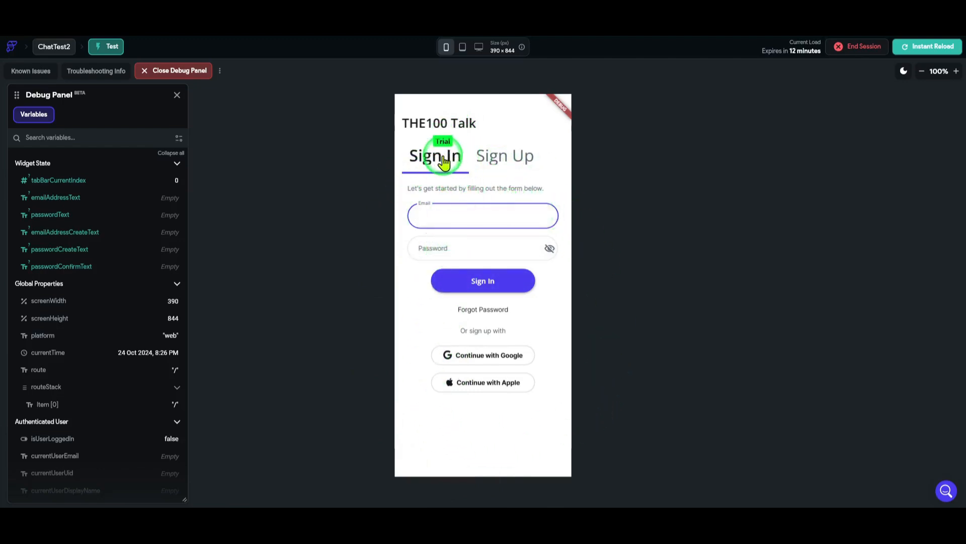
On the Sign Up form, enter the new account's email and a password
click(505, 156)
click(430, 157)
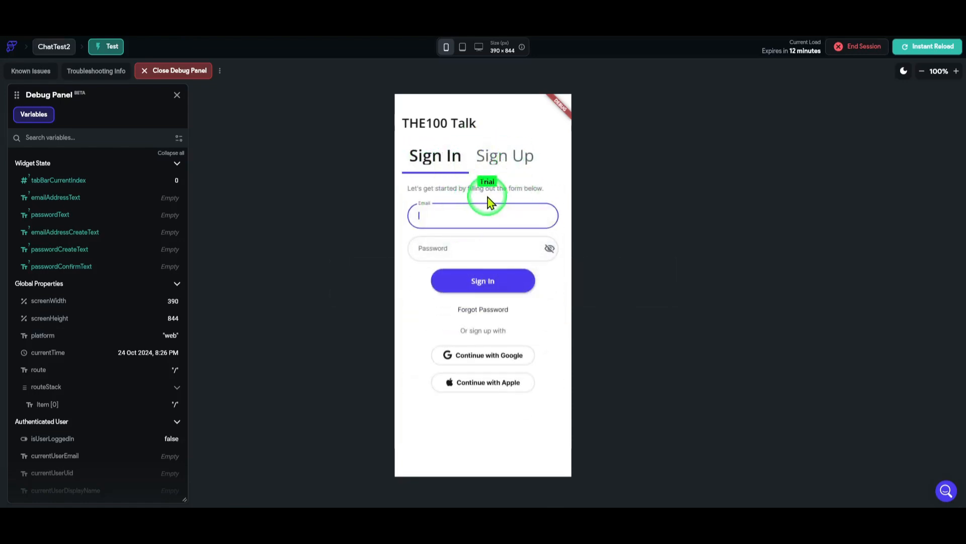
click(509, 156)
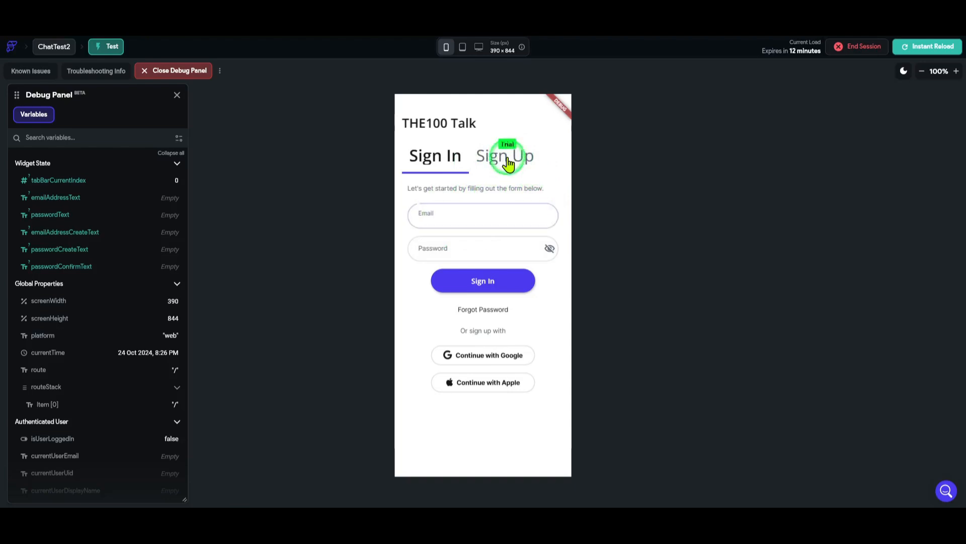
click(455, 214)
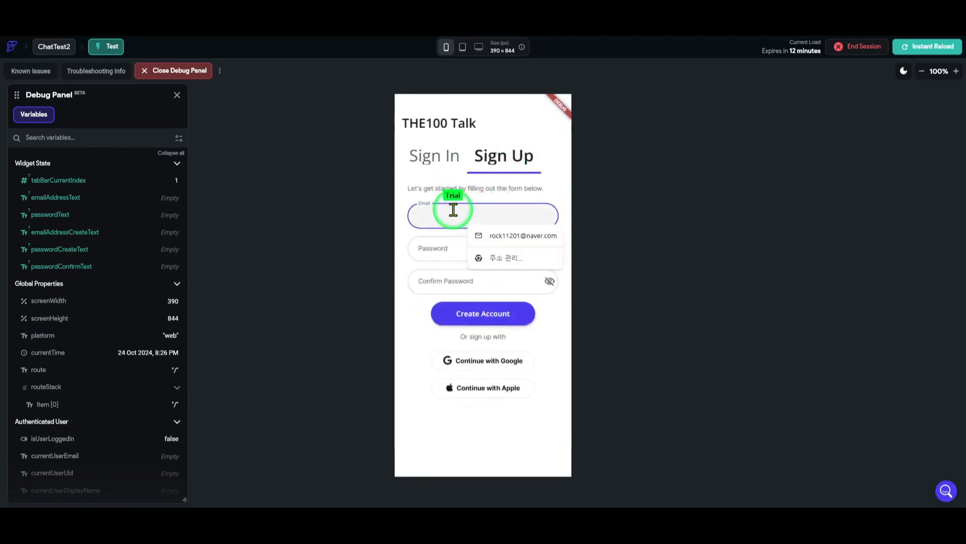
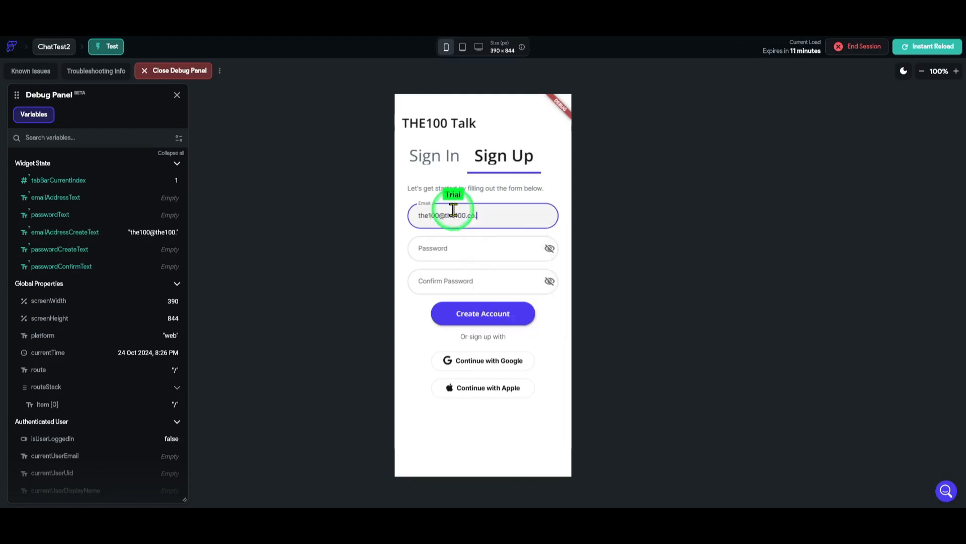
click(485, 248)
Replace the password, enter it again to confirm, and create the account
key(Tab)
double_click(460, 249)
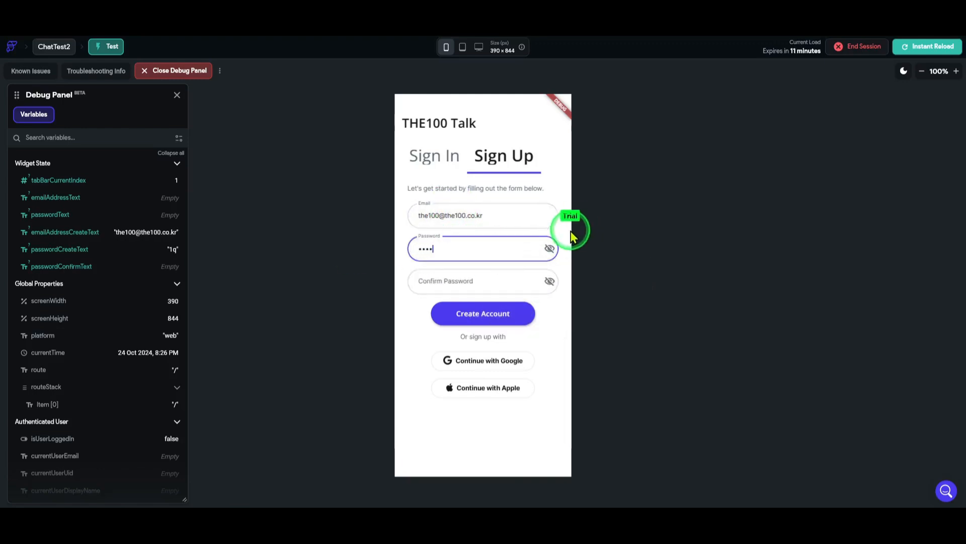
click(483, 276)
click(525, 317)
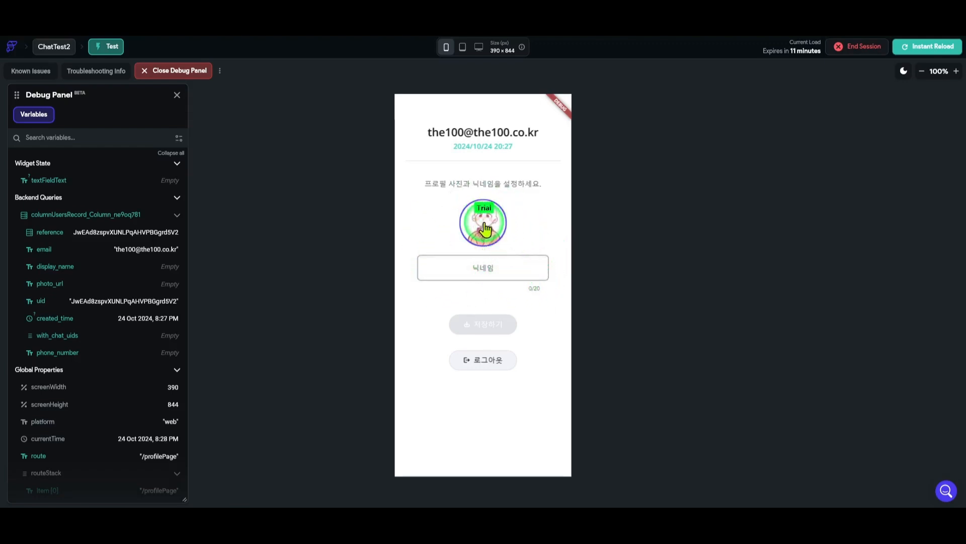
Set a gallery image as the profile picture, enter a nickname, and save the profile
click(484, 271)
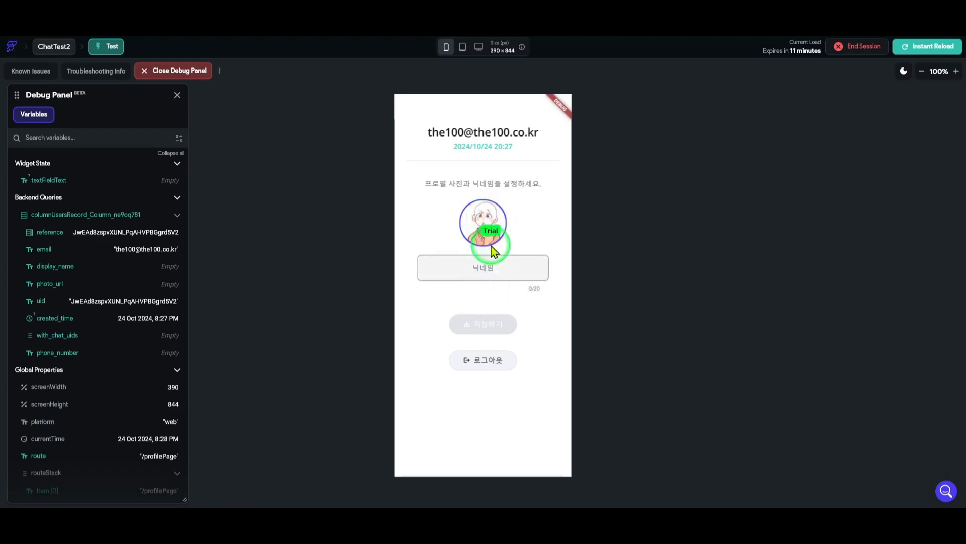
click(492, 223)
click(502, 462)
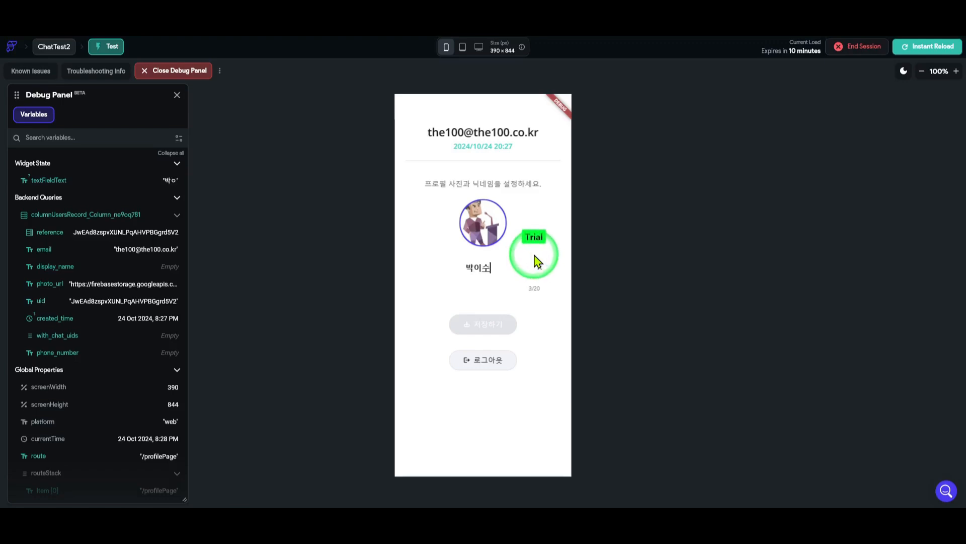
text(ㅣ)
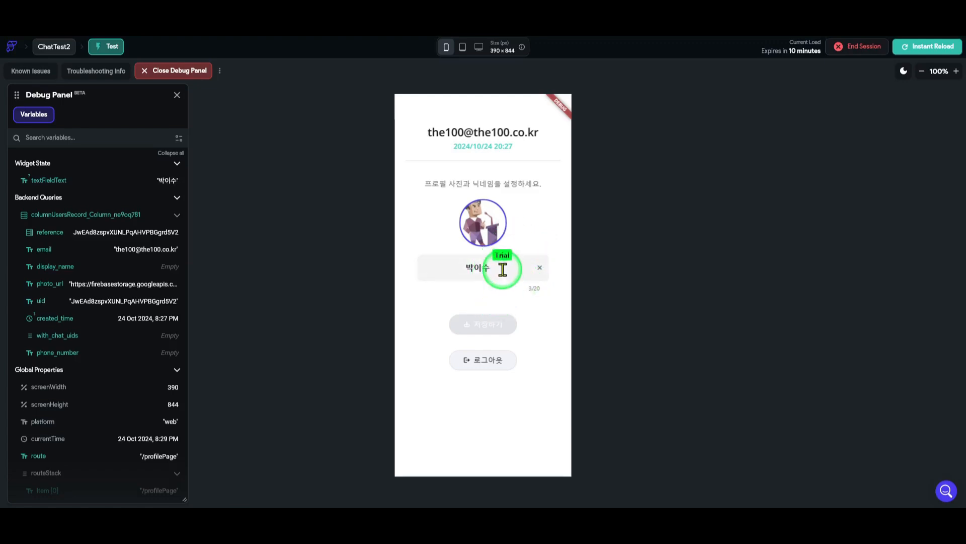
key(Return)
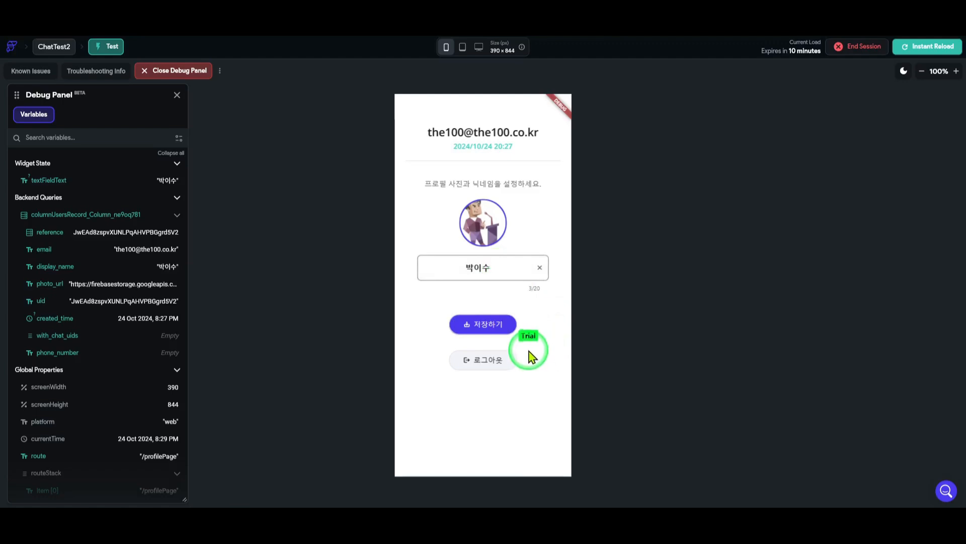
click(490, 327)
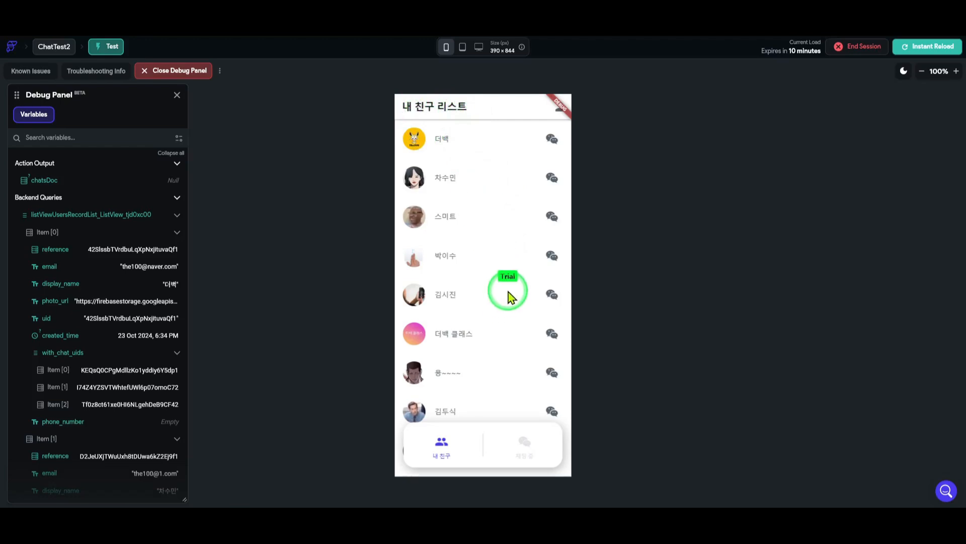
Scroll through the friend list, then switch to the 채팅 중 chats page
scroll(482, 347, down, 2)
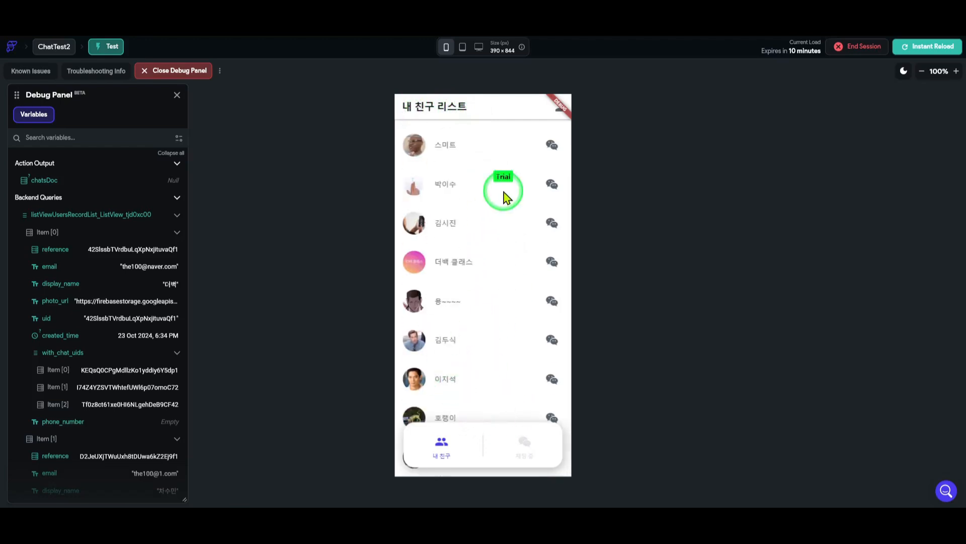
scroll(468, 332, up, 2)
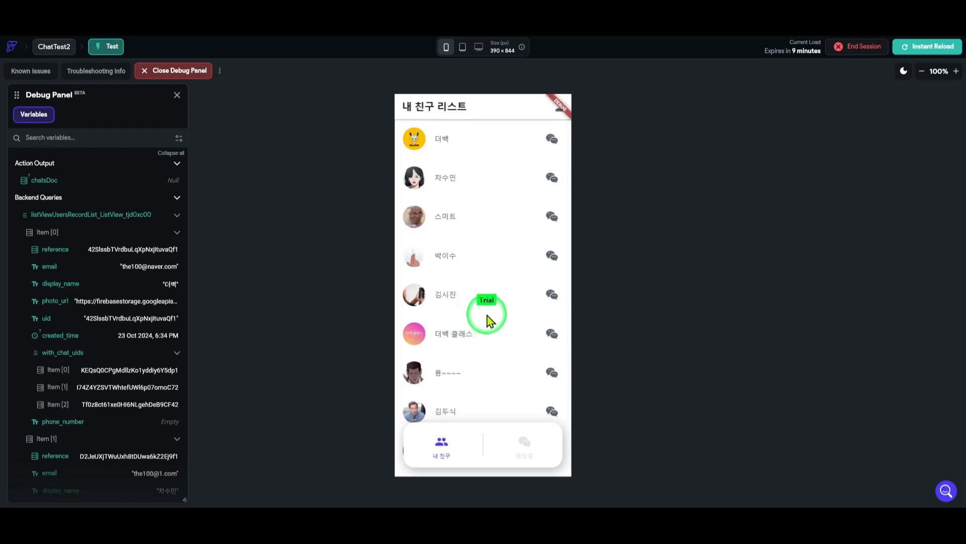
scroll(506, 285, down, 2)
scroll(504, 283, up, 2)
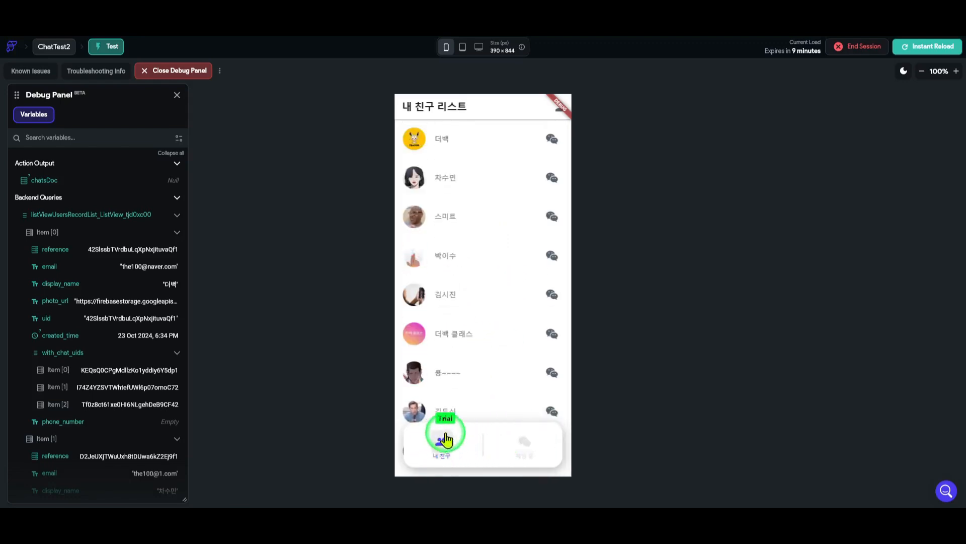
click(525, 443)
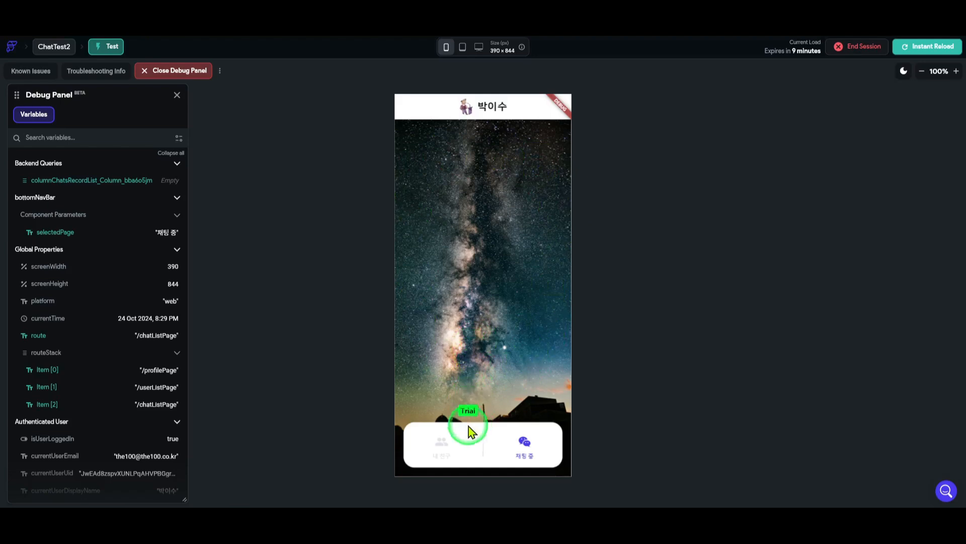
From the 내 친구 list, start a chat with the first friend and open that conversation
click(443, 445)
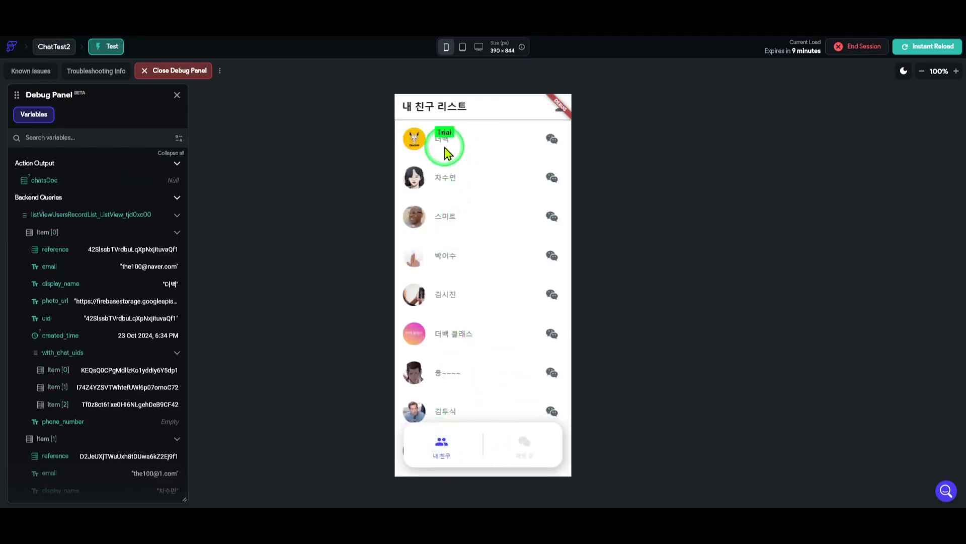
click(552, 141)
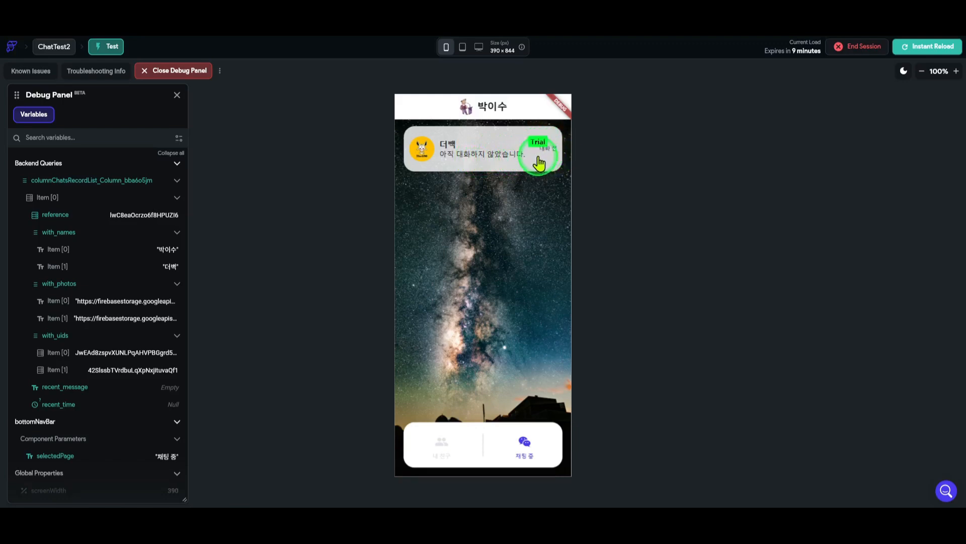
click(486, 159)
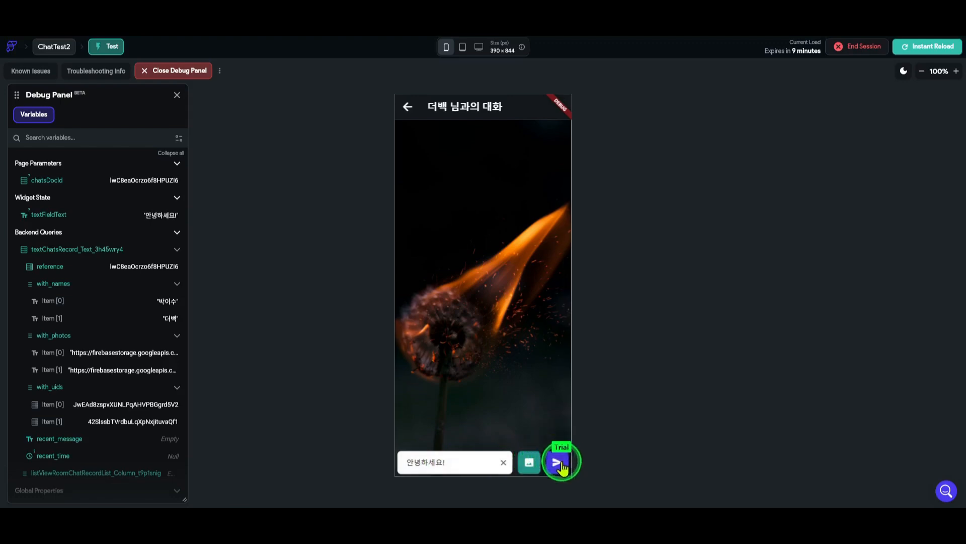
Send the 안녕하세요! greeting, then go back via the chat list to the friend list
click(559, 462)
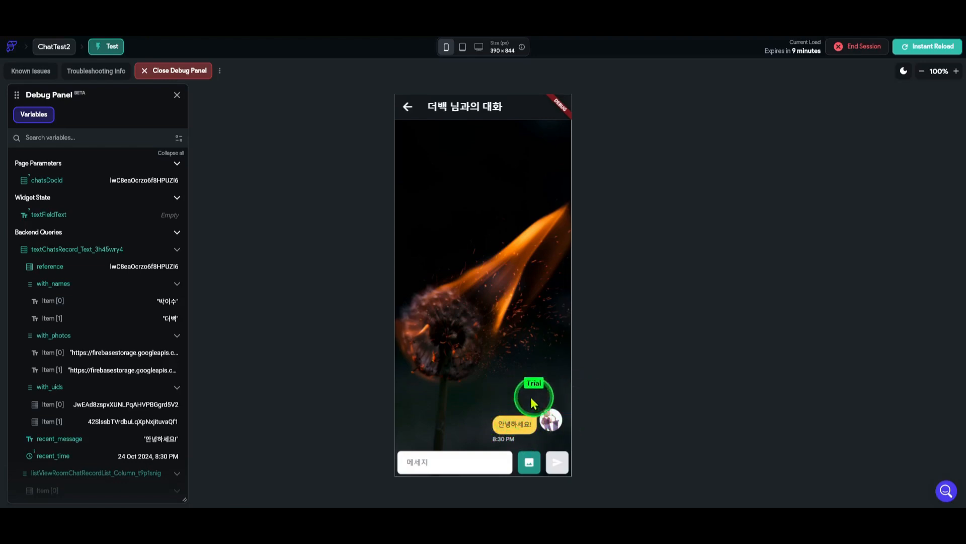
click(468, 460)
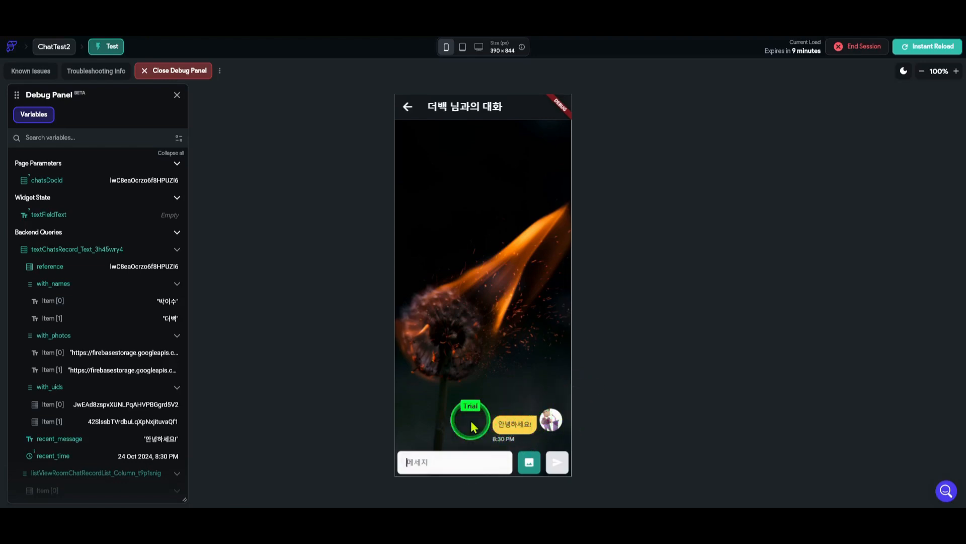
click(409, 109)
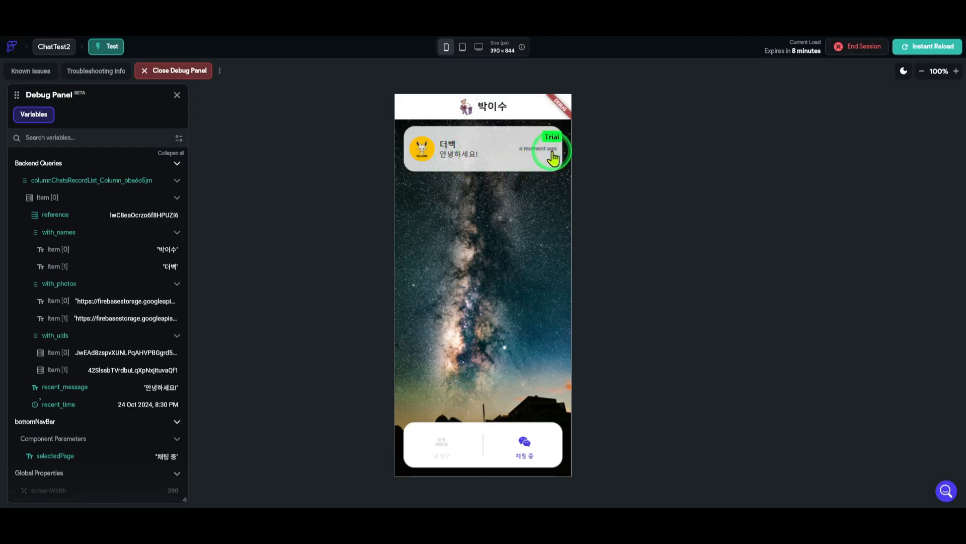
click(445, 449)
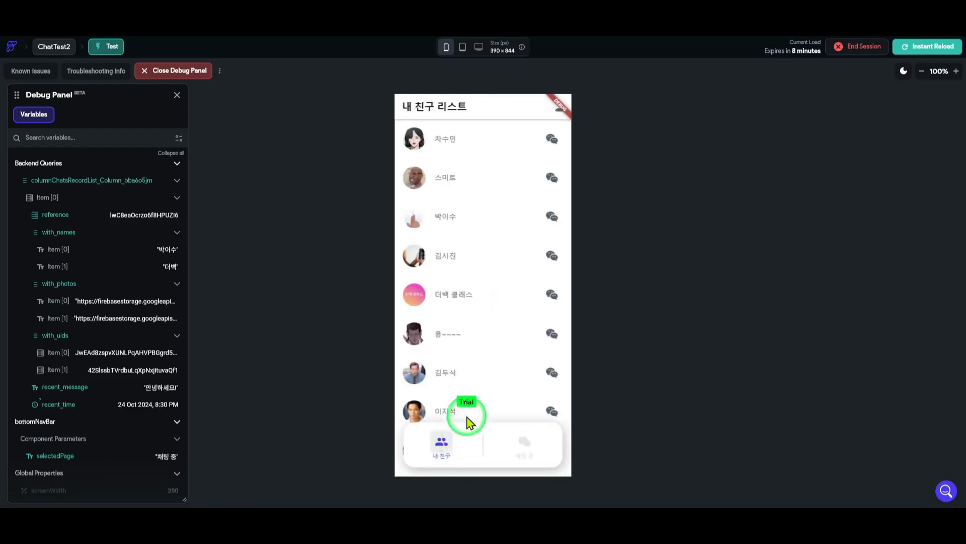
Log out, then sign in to the demo account using the saved email suggestion and its password
click(552, 118)
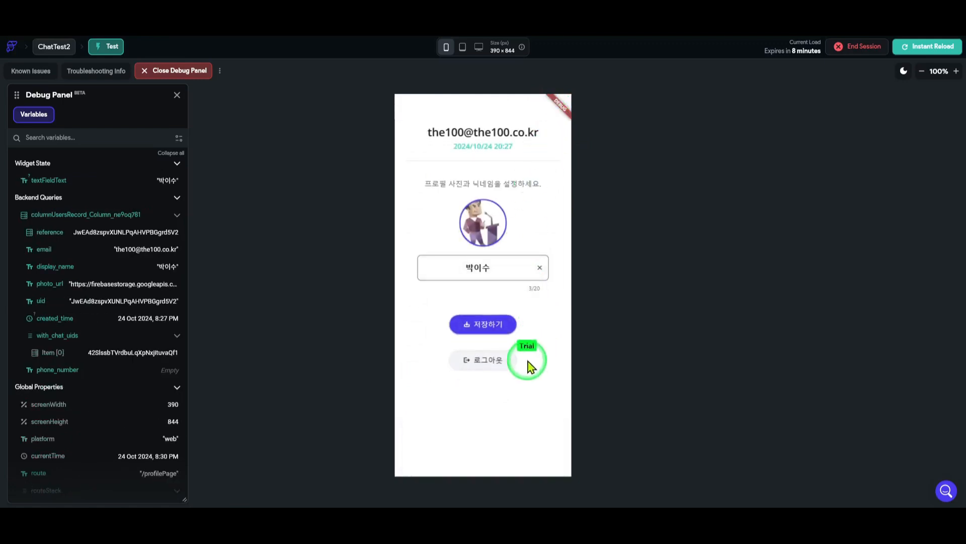
click(492, 361)
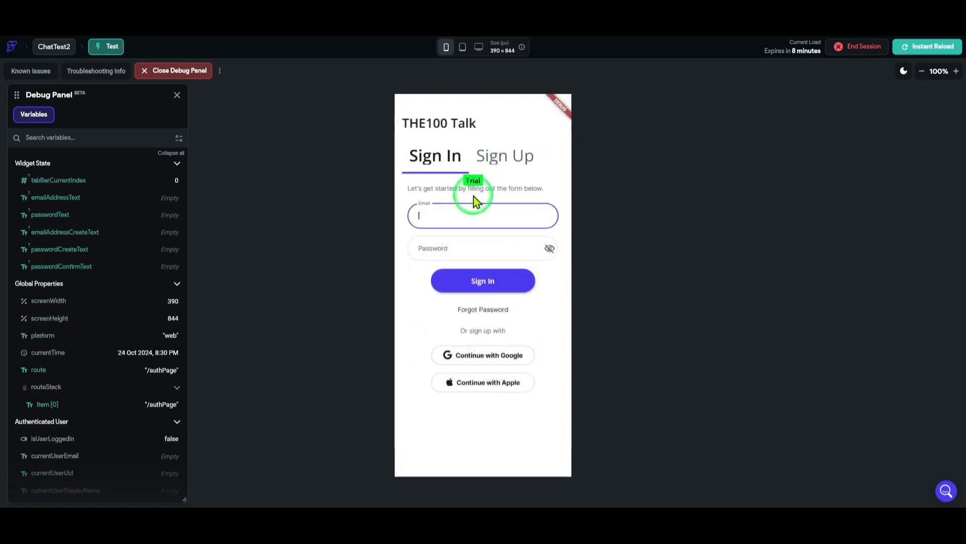
click(458, 214)
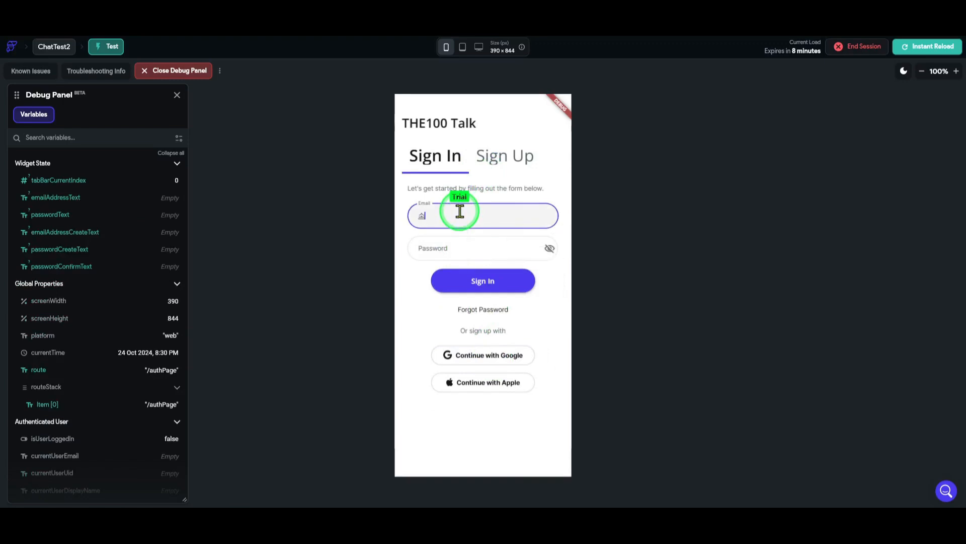
key(BackSpace)
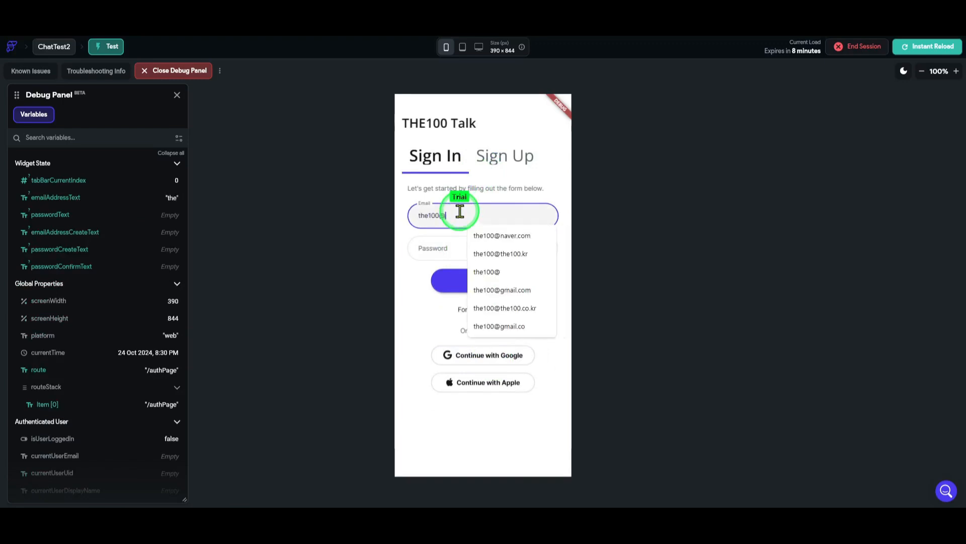
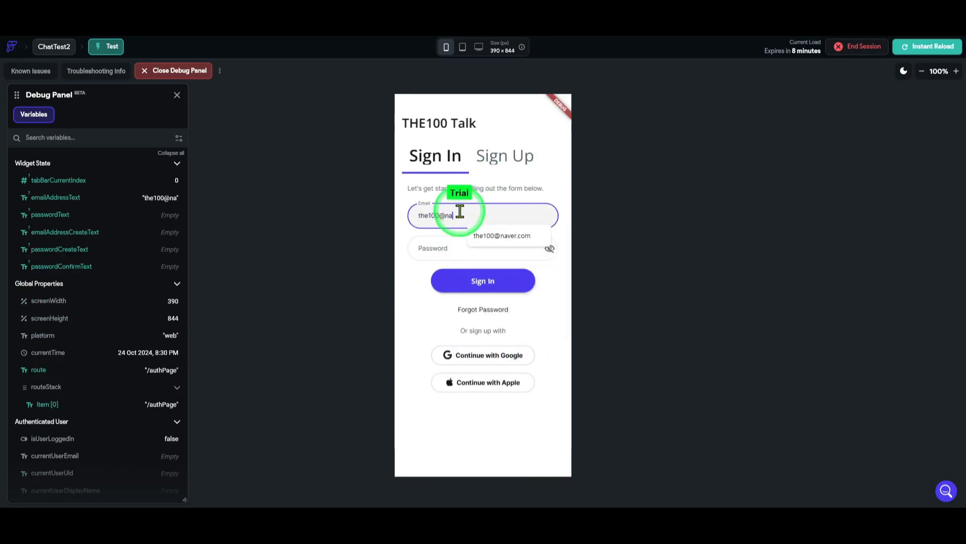
click(508, 238)
click(456, 246)
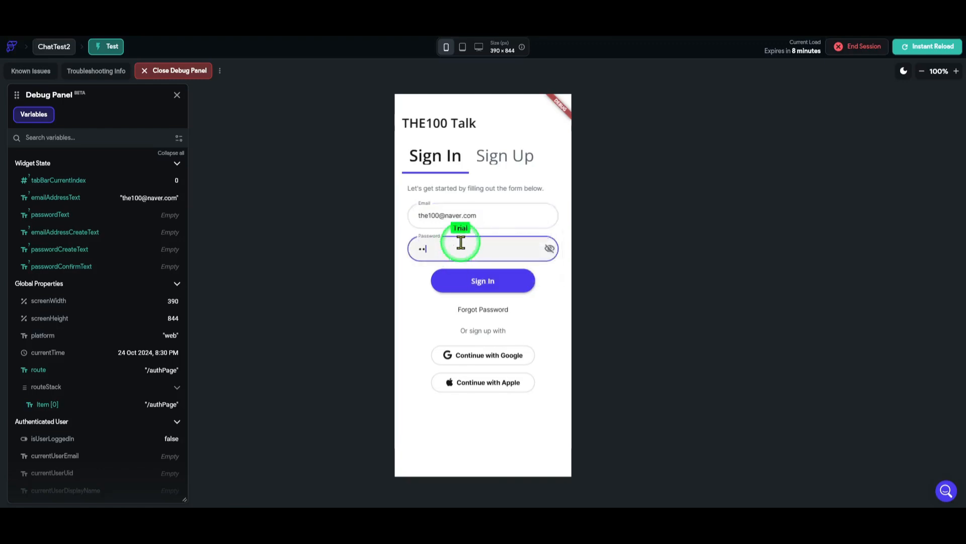
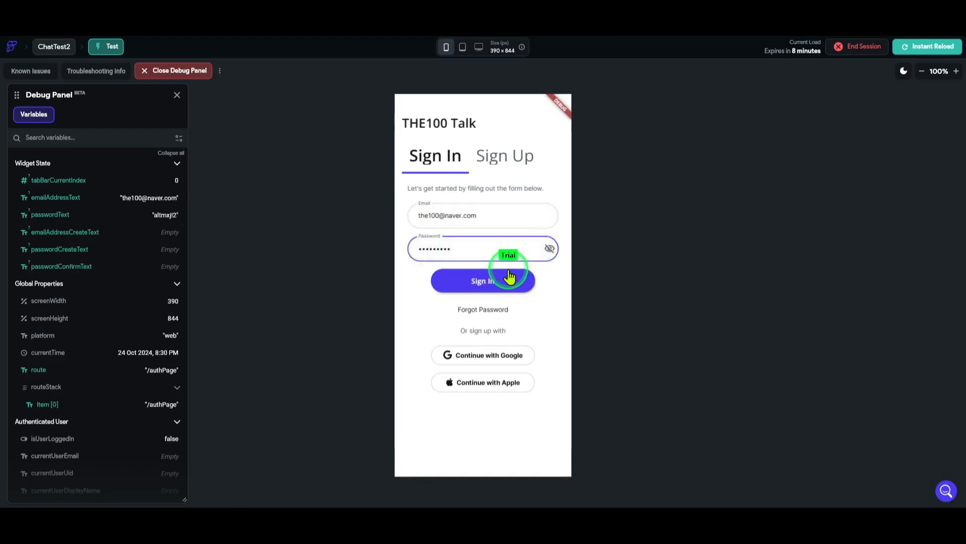
click(498, 289)
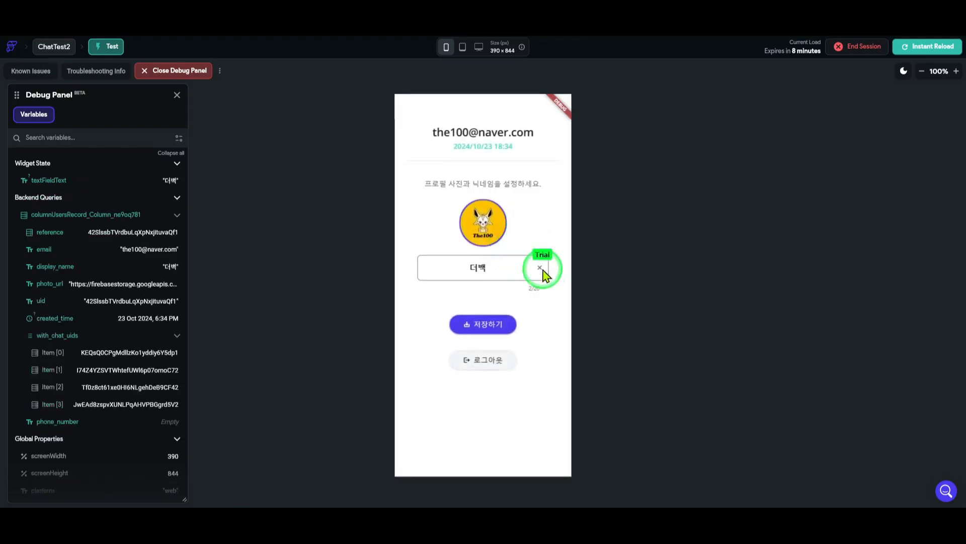
Save the profile, then open the most recent conversation from the chat list
click(504, 330)
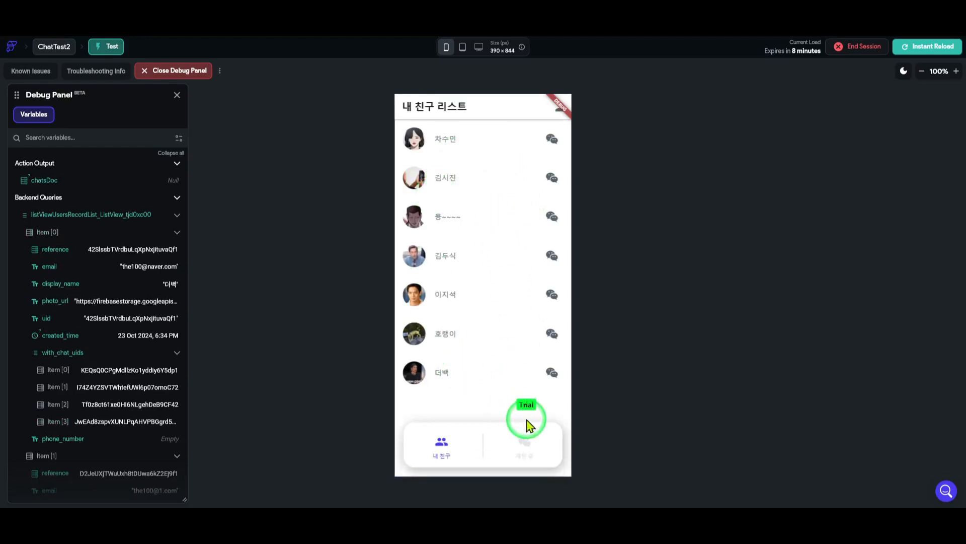
click(531, 446)
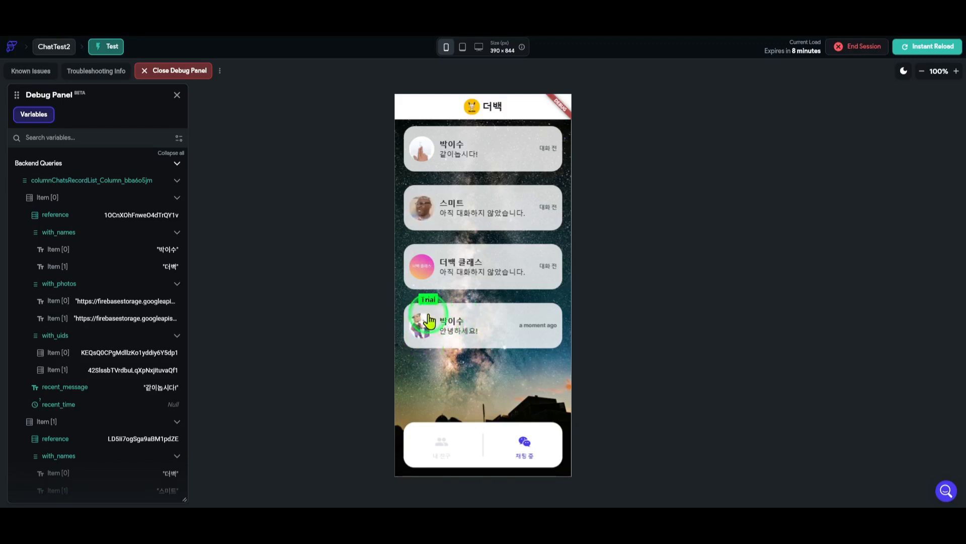
click(492, 335)
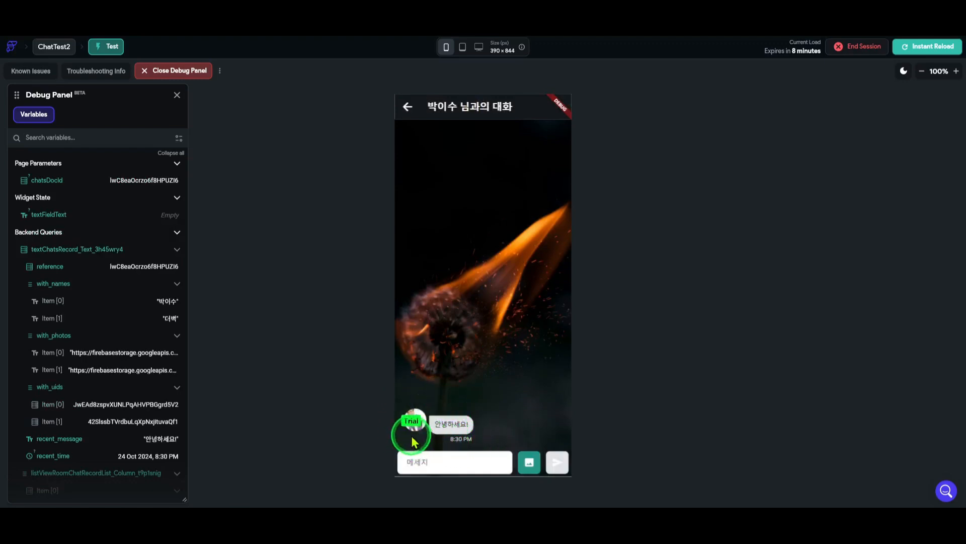
Reply '네 안녕하세요! 잘지내시죠?^^' in the chat, then return to the friend list
click(470, 461)
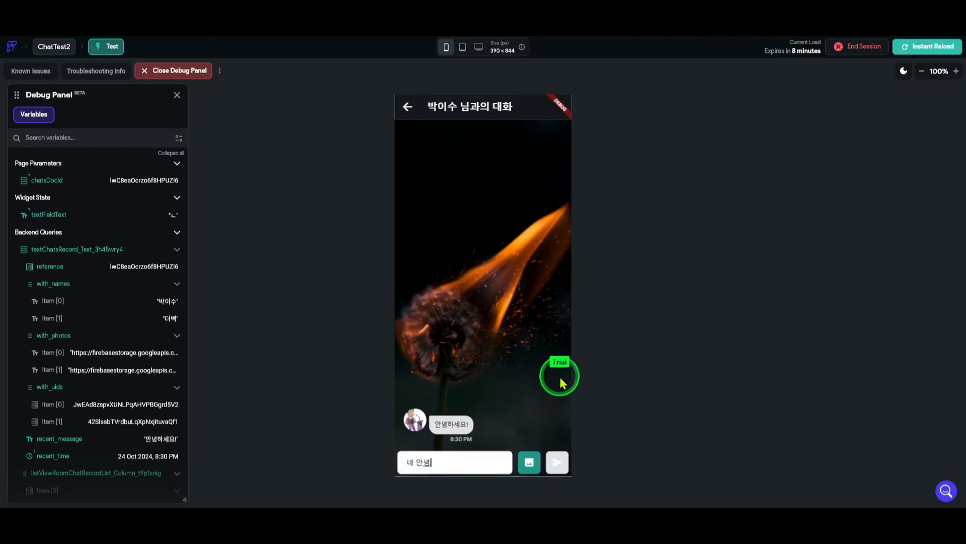
text(네 안녕하세요! 잘지내시)
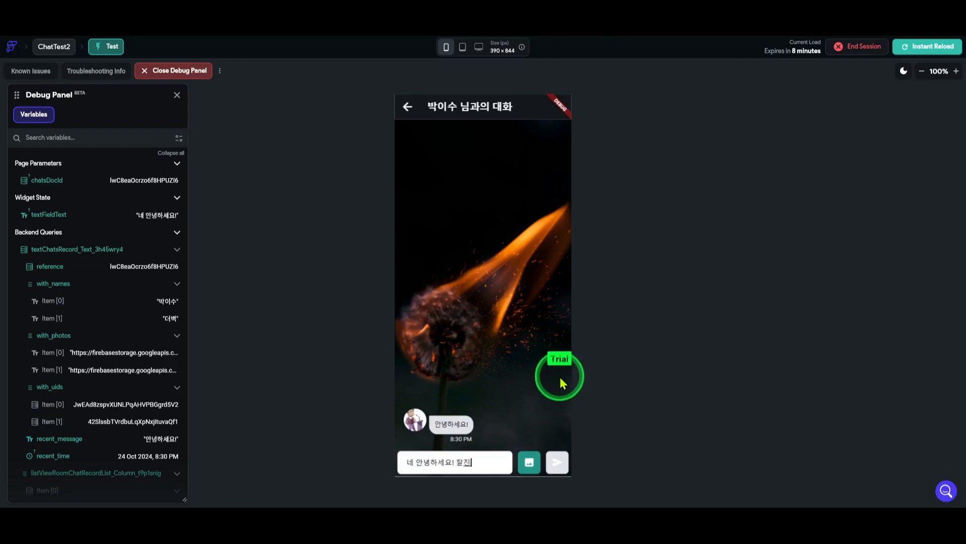
text(죠?^^)
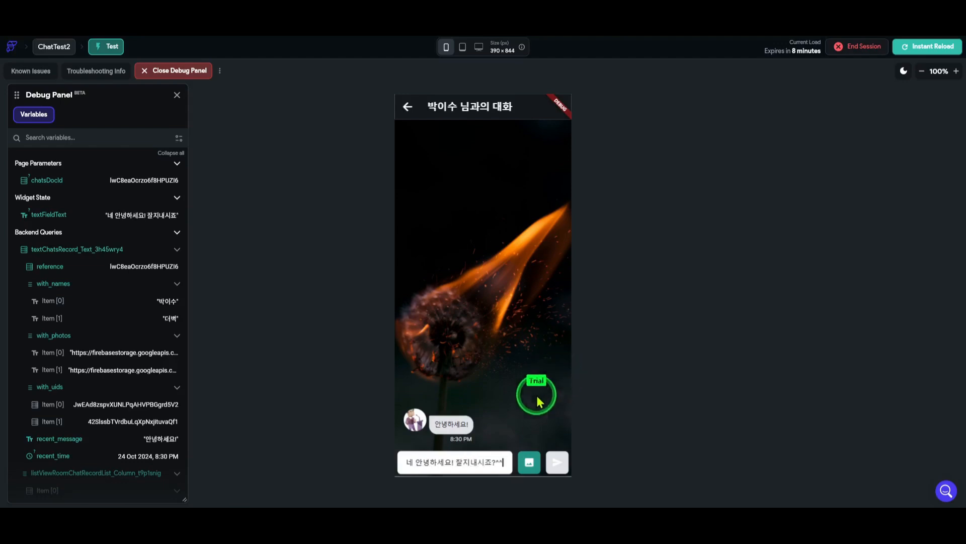
click(557, 466)
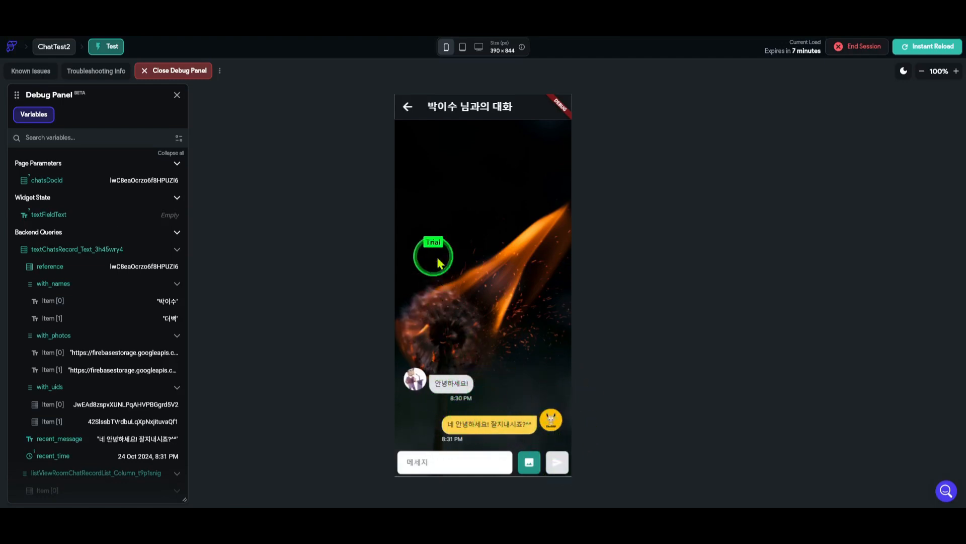
click(408, 109)
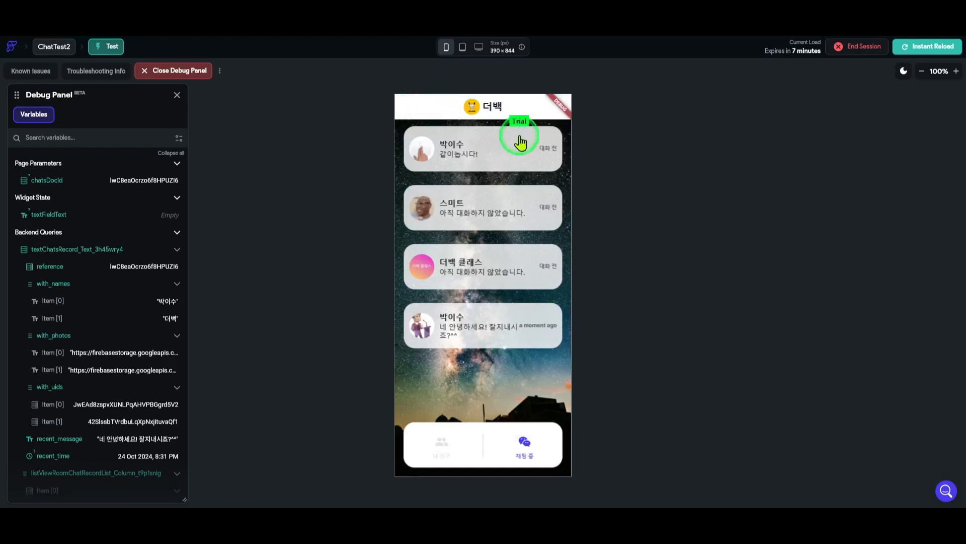
click(444, 456)
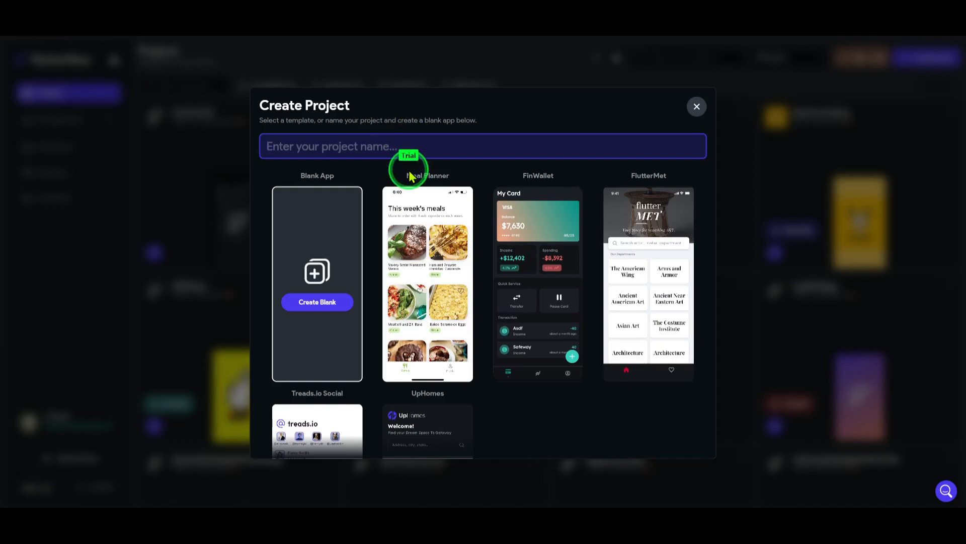
Name the blank app THE100TalkApp and create it
text(C)
key(BackSpace)
text(THE100)
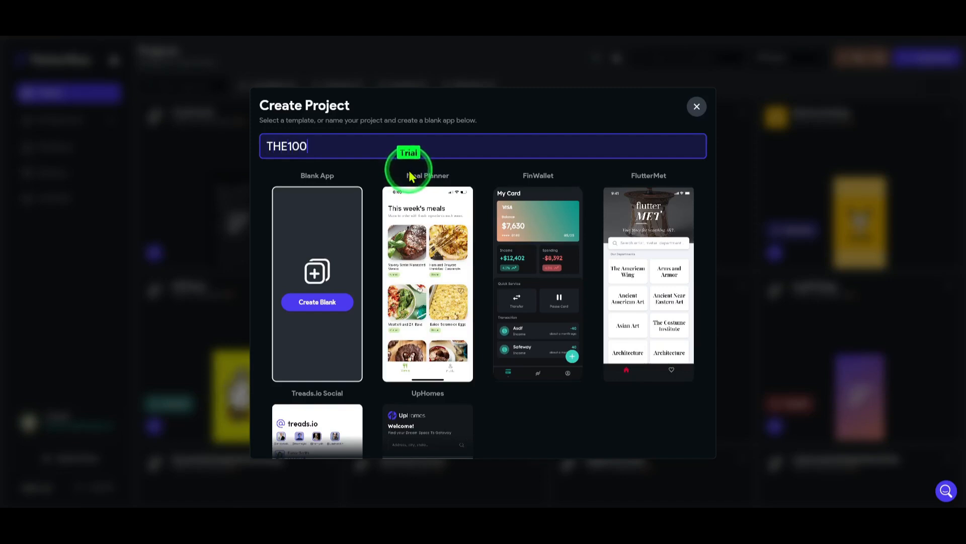
text(T)
key(BackSpace)
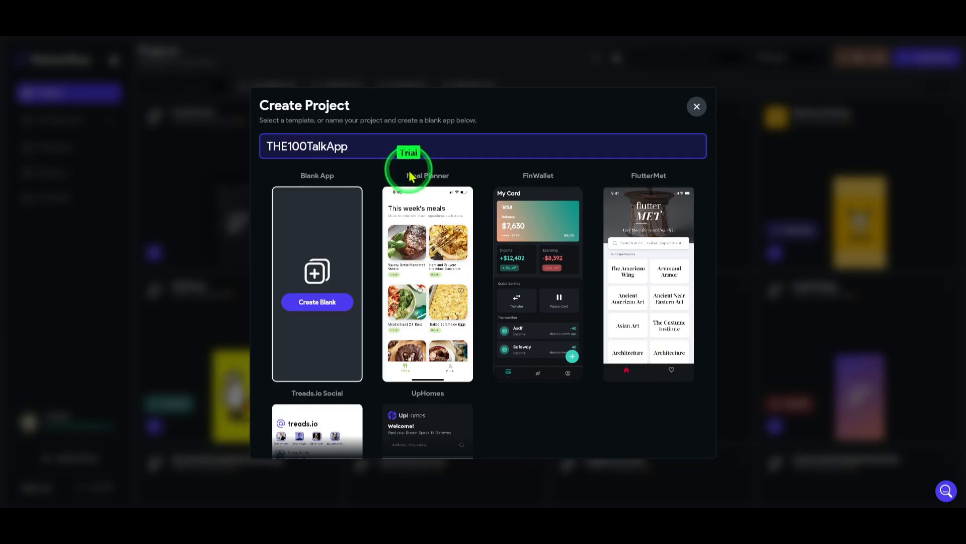
click(325, 300)
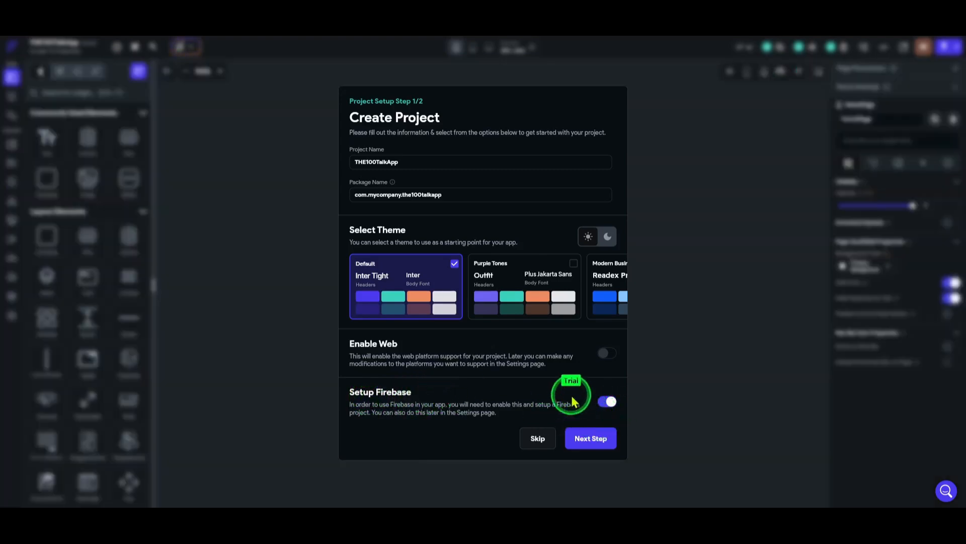
Create a new Firebase project in asia-northeast3 (Seoul) via Google sign-in, then enable Auth on Firebase
click(591, 439)
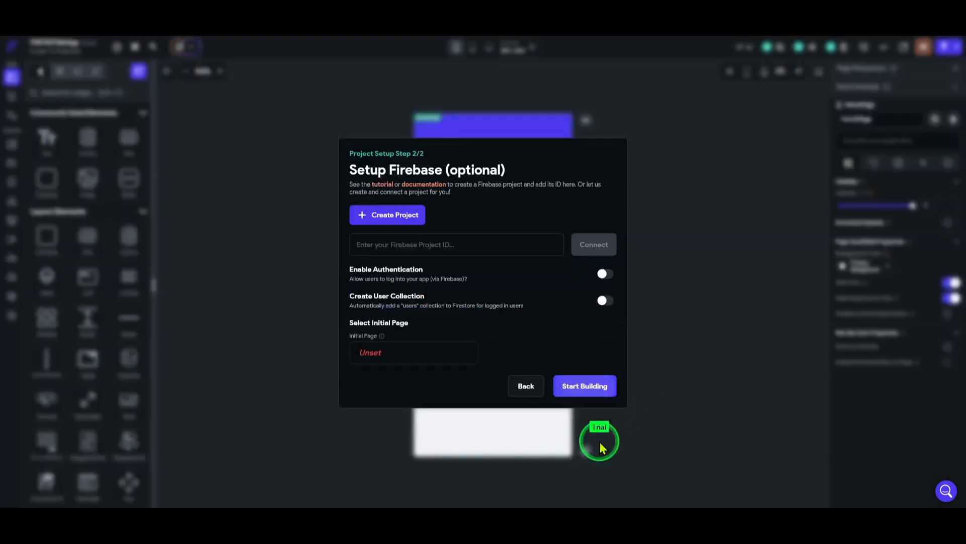
click(407, 221)
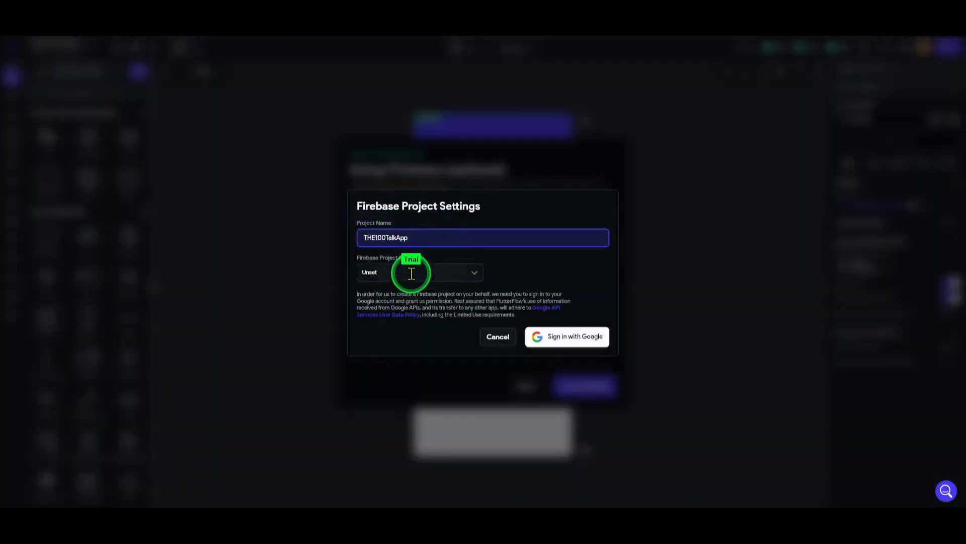
click(438, 271)
scroll(453, 352, down, 2)
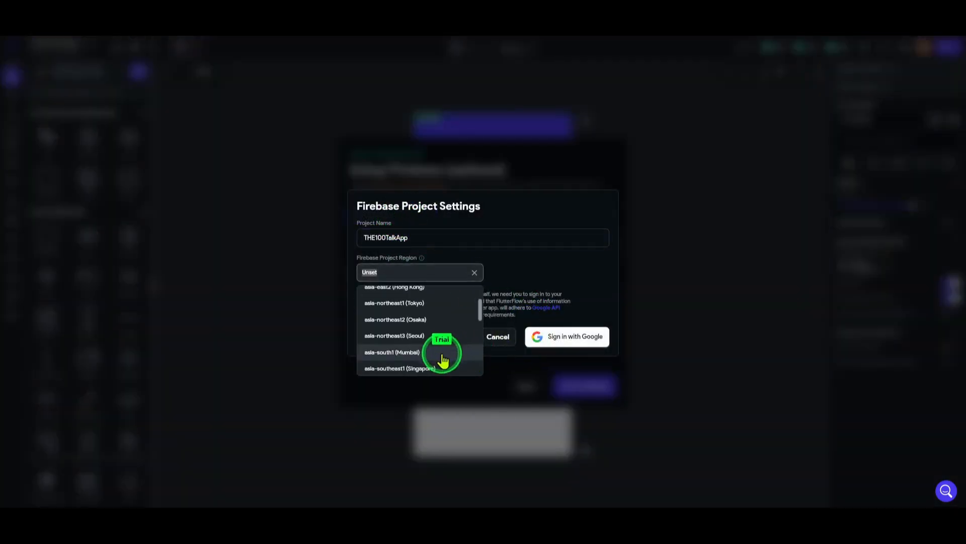
click(438, 336)
click(565, 336)
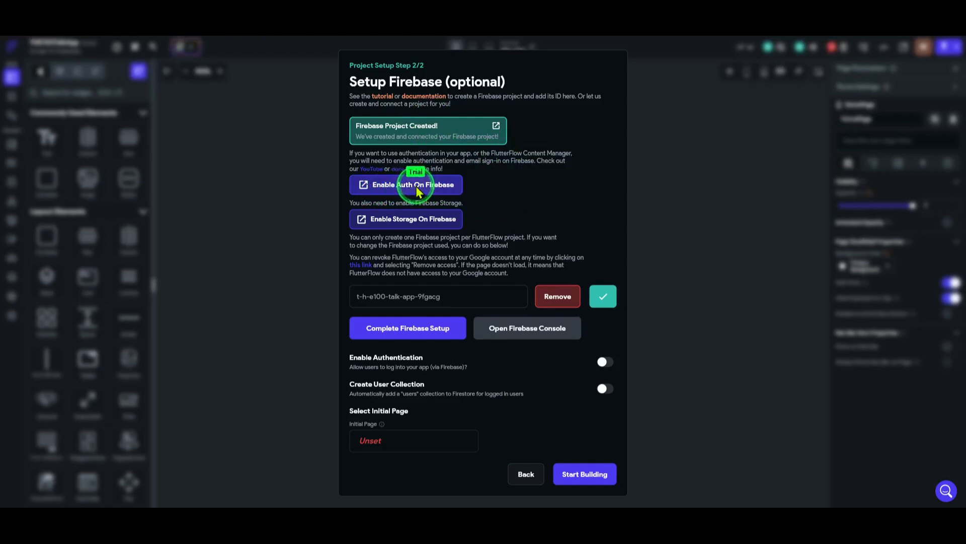
click(417, 187)
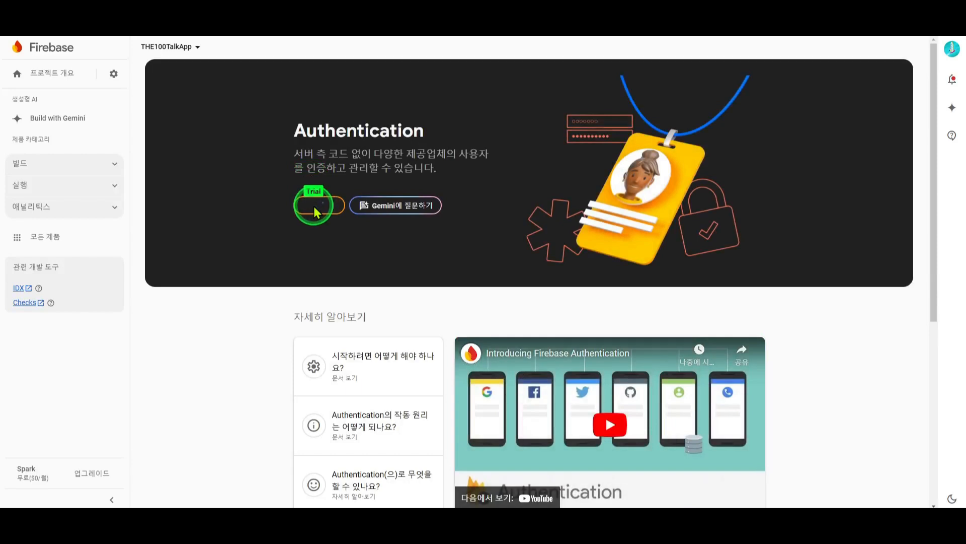
Get started with Firebase Authentication and enable and save the Email/Password sign-in provider
click(316, 209)
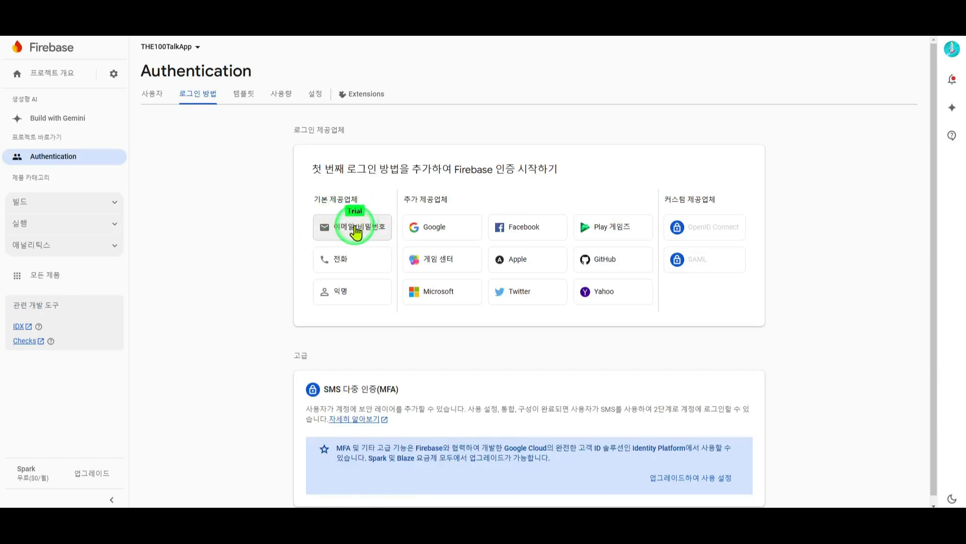
click(355, 231)
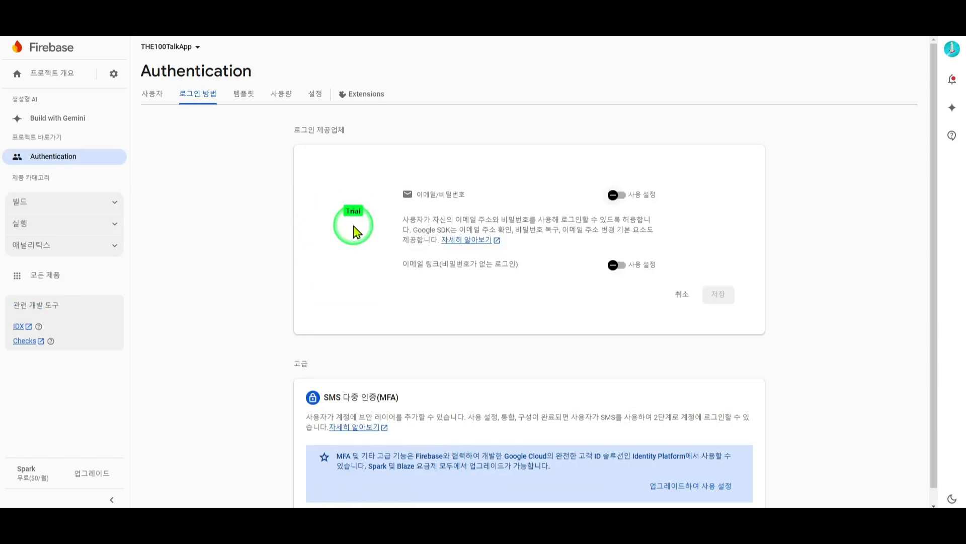
click(622, 197)
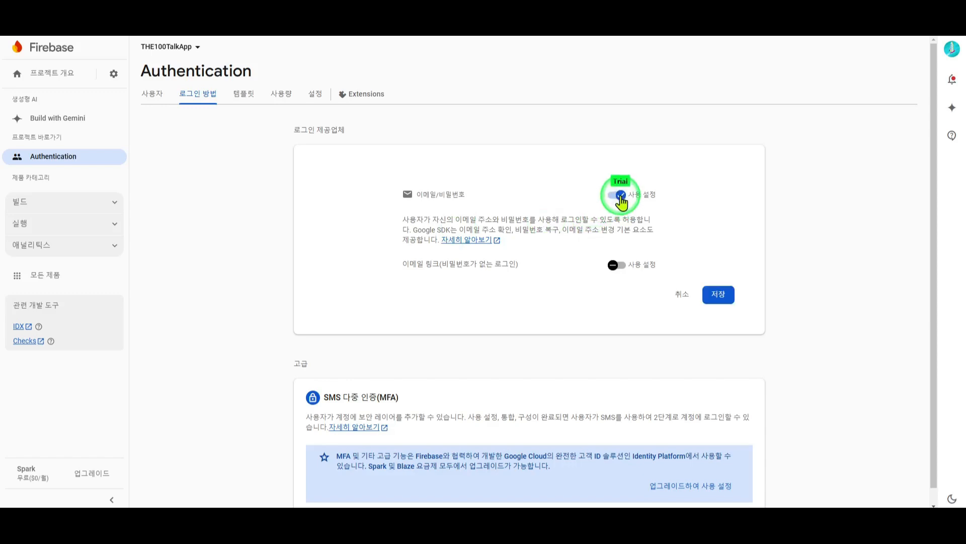
click(720, 295)
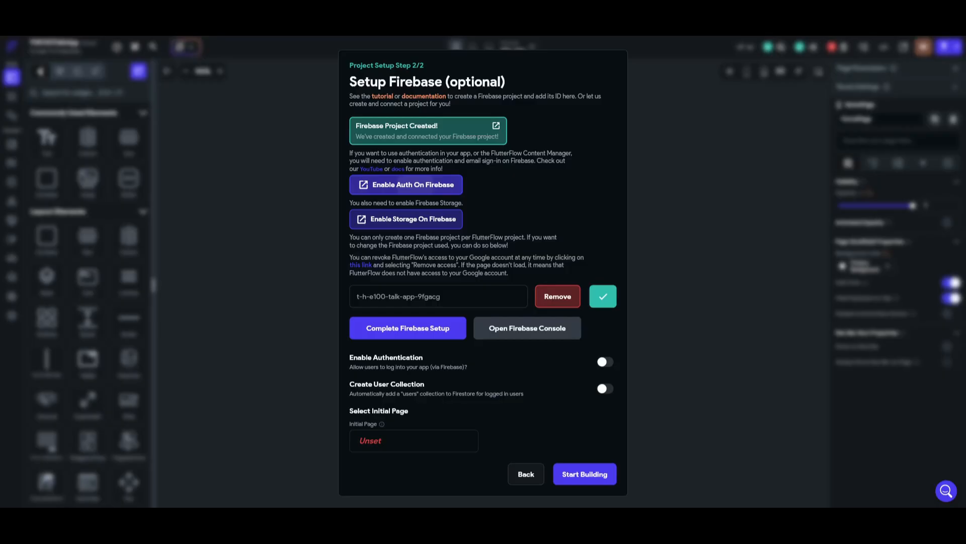
Create the default Cloud Storage bucket in test mode at location asia-northeast3
click(406, 225)
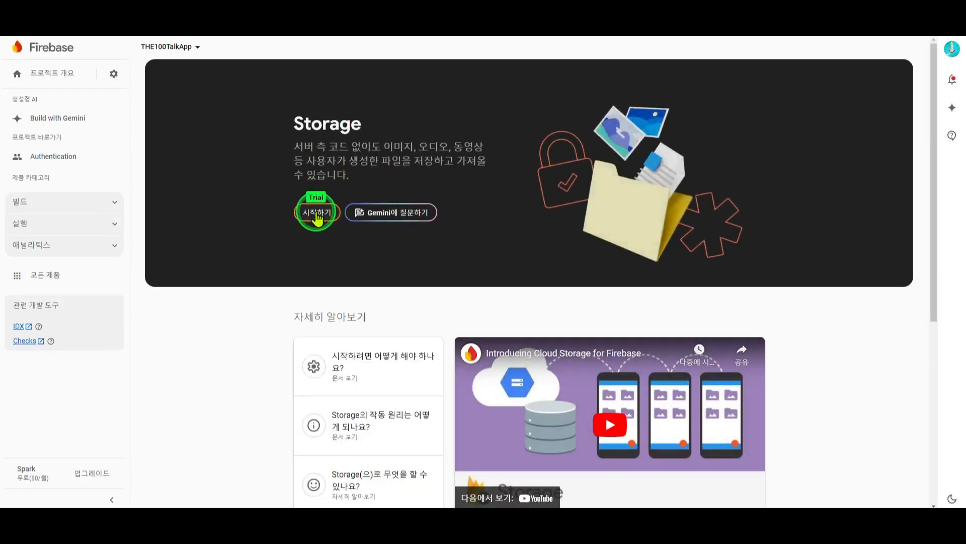
click(316, 210)
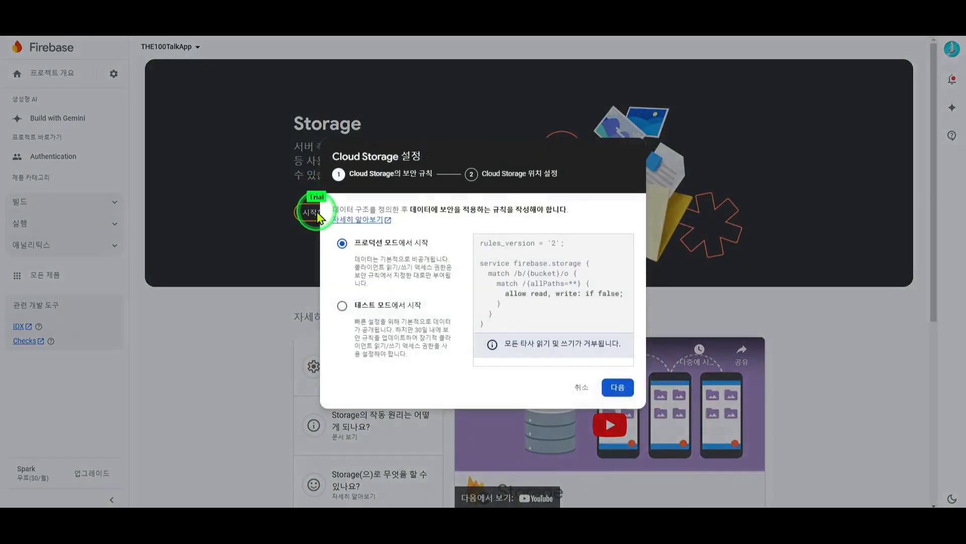
click(342, 305)
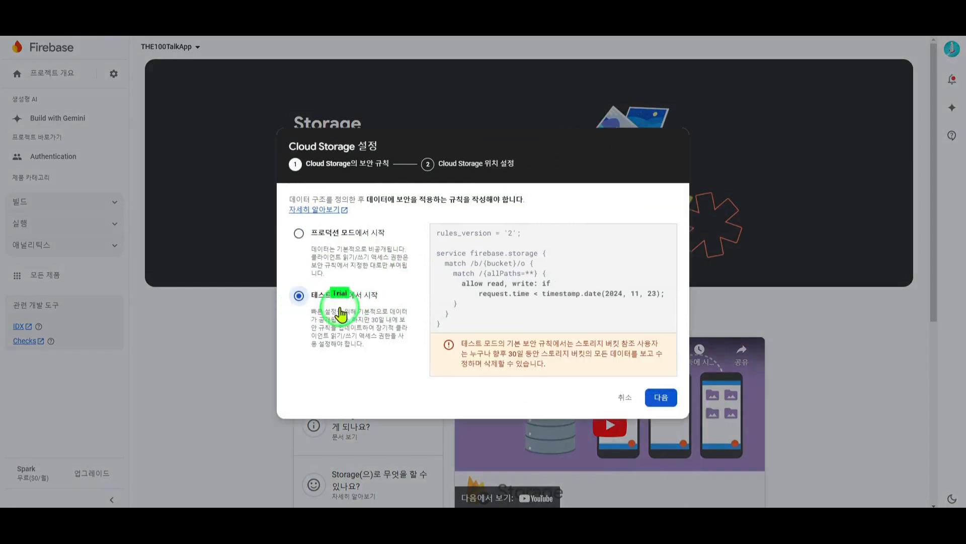
click(661, 398)
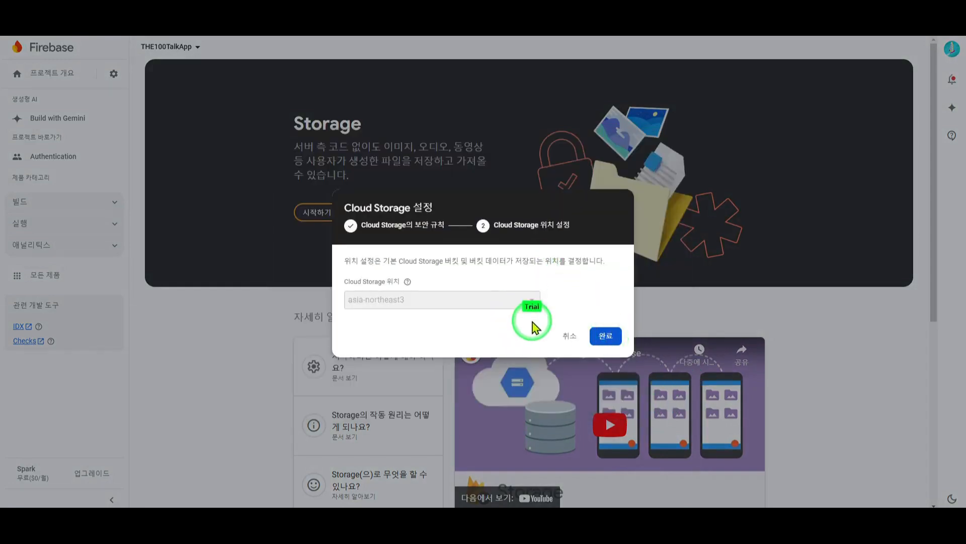
click(607, 336)
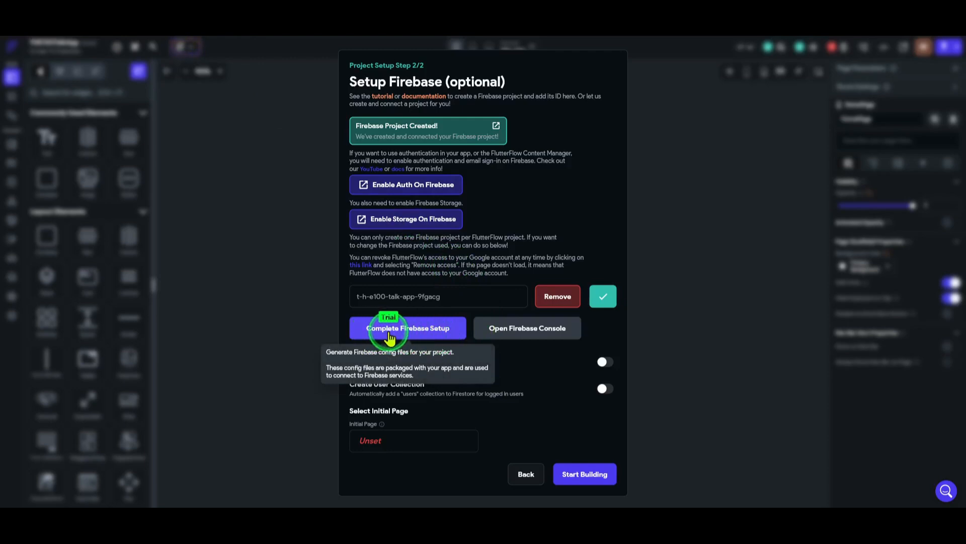
Generate Firebase config files for com.mycompany.the100talkapp, nickname THE100TalkApp
click(439, 336)
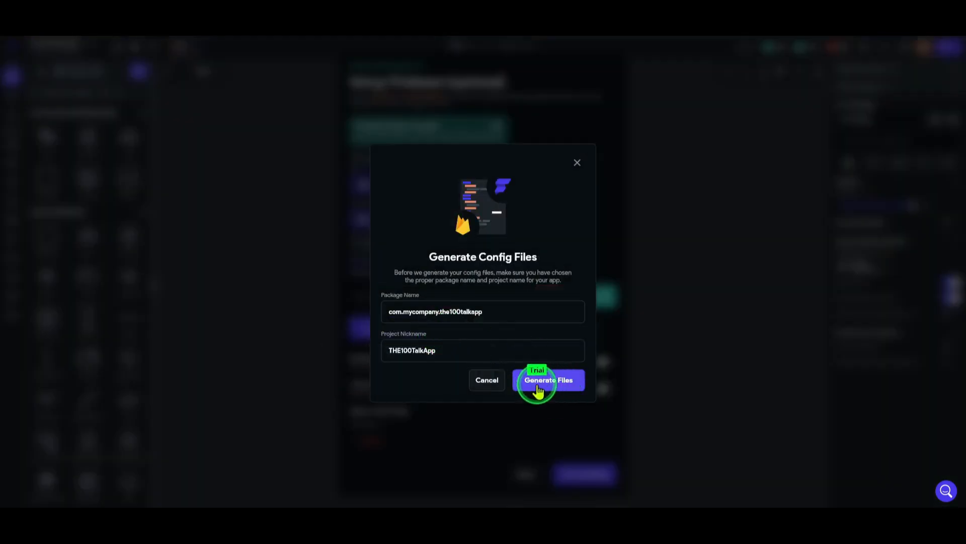
click(562, 390)
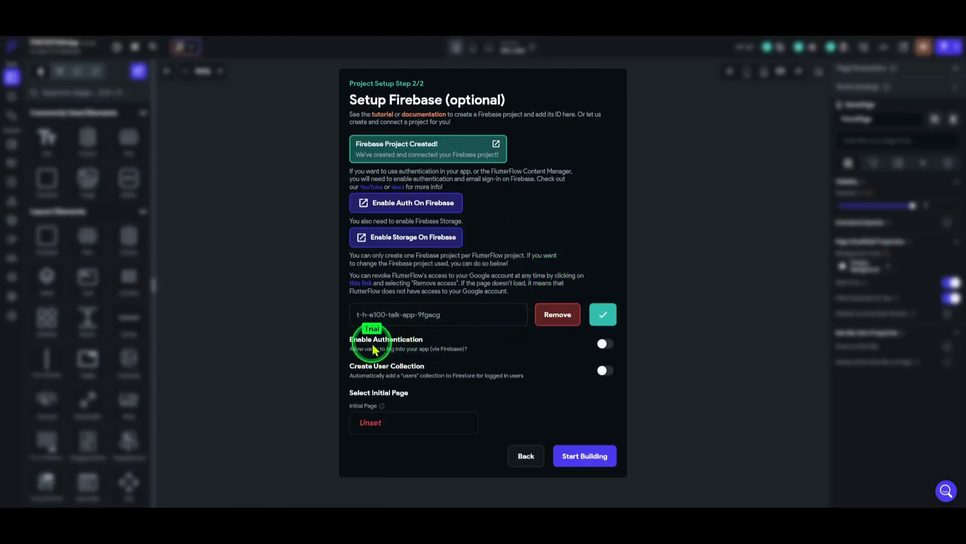
Turn on authentication and a users collection, and create the entry page AuthPage from the Auth 1 template
click(610, 345)
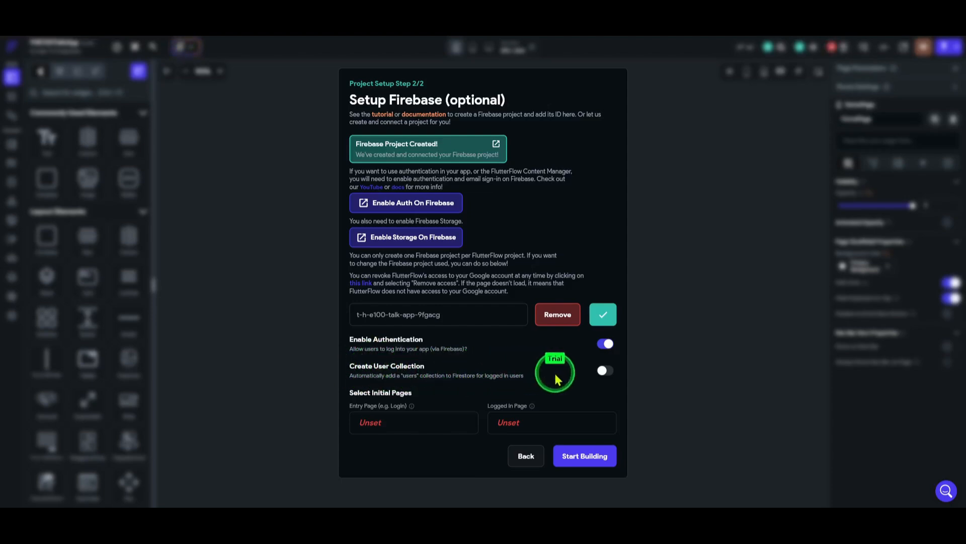
click(606, 371)
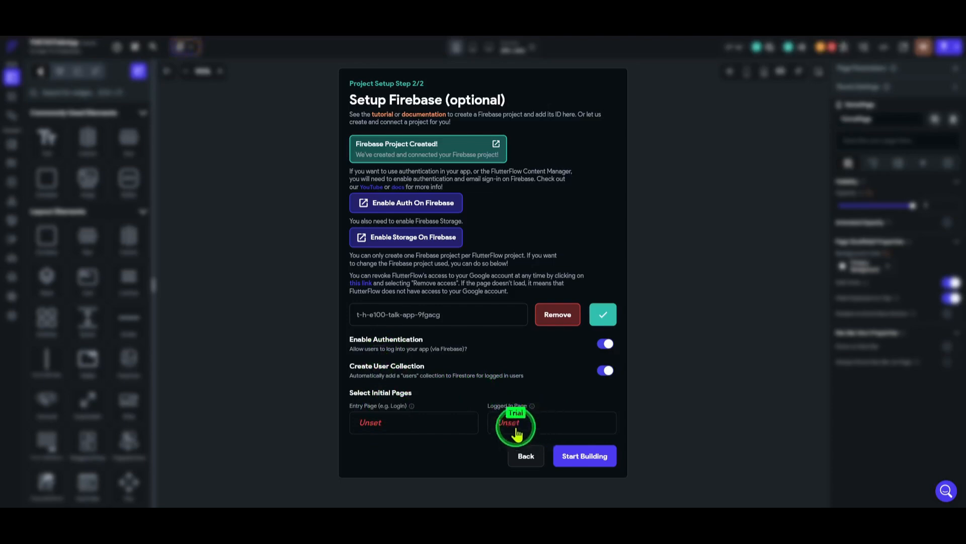
click(379, 426)
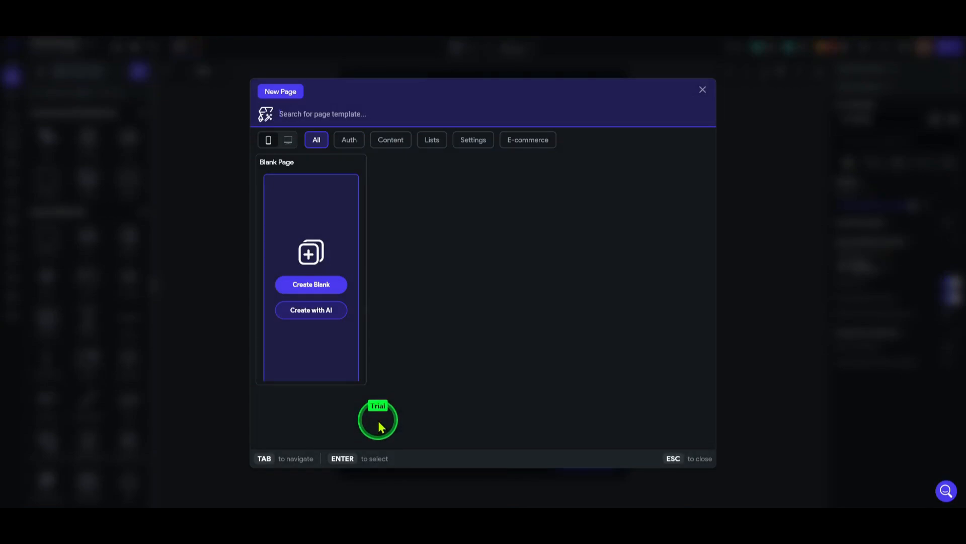
click(358, 147)
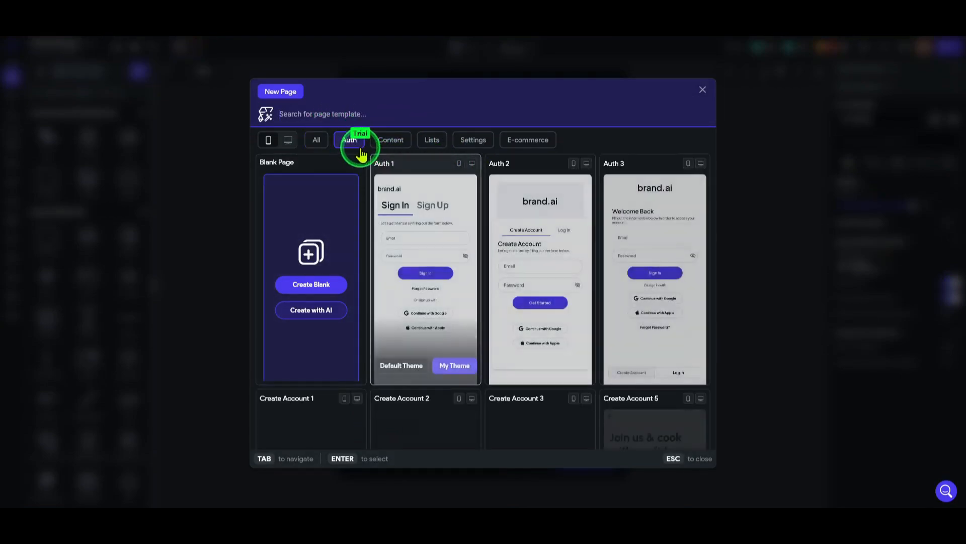
click(453, 366)
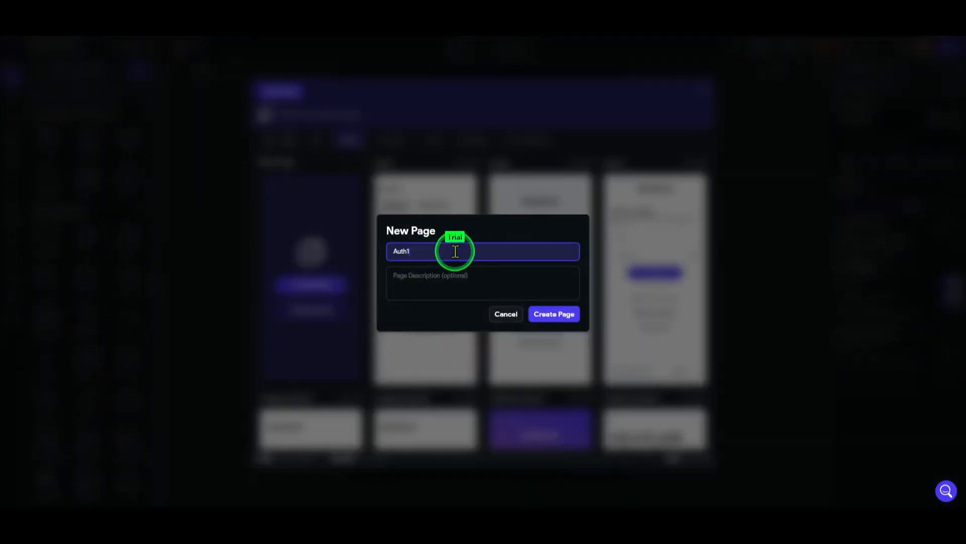
text(Pag)
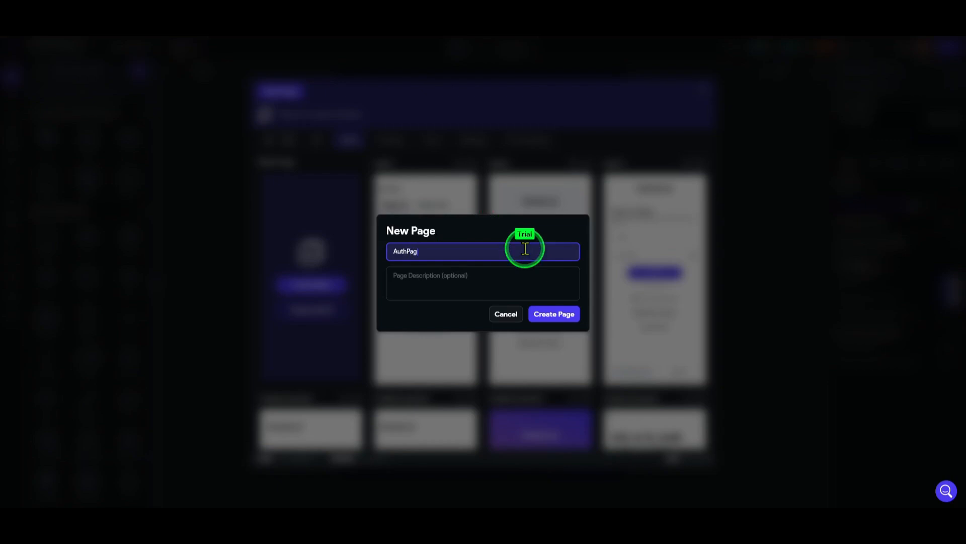
text(e)
click(559, 316)
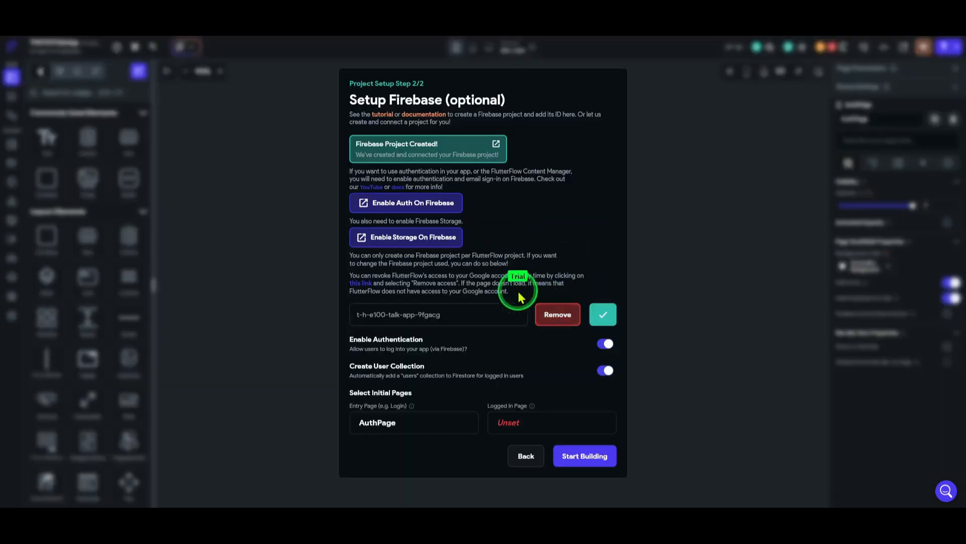
Create the logged-in page ProfilePage from the Profile 05 template with My Theme
click(512, 424)
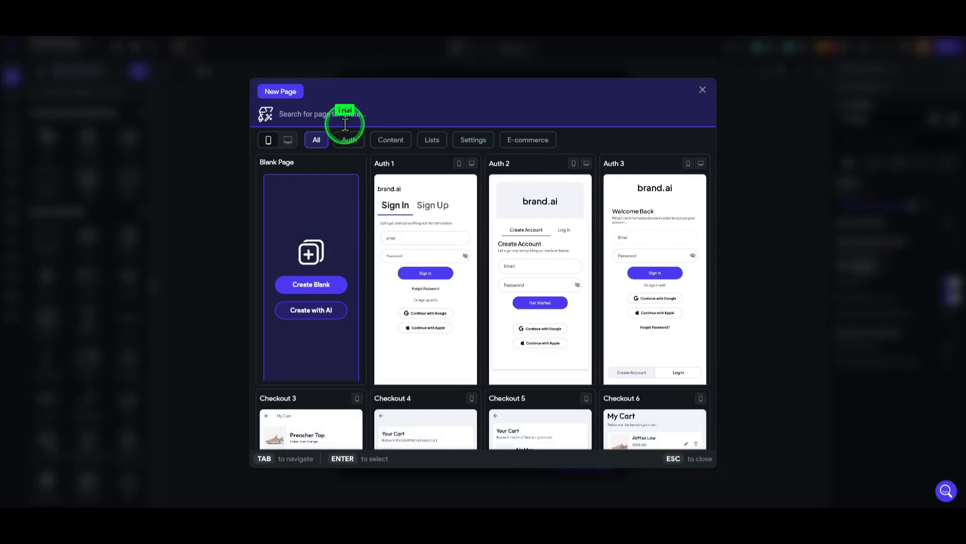
text(Profi)
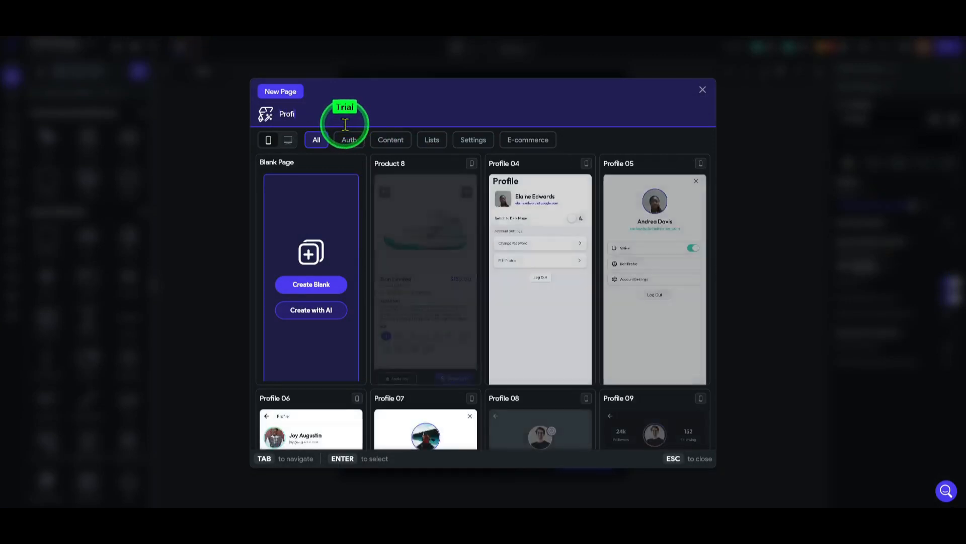
text(lePage)
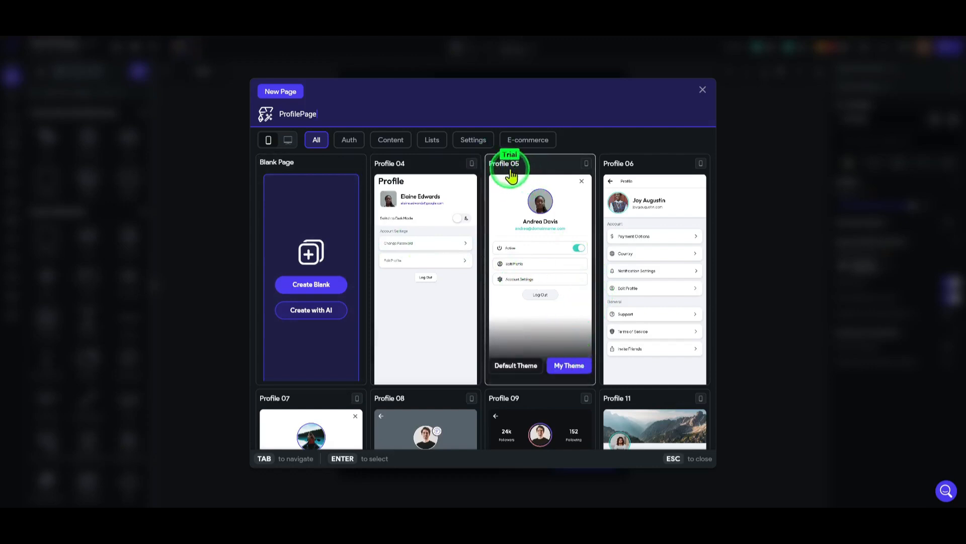
click(572, 370)
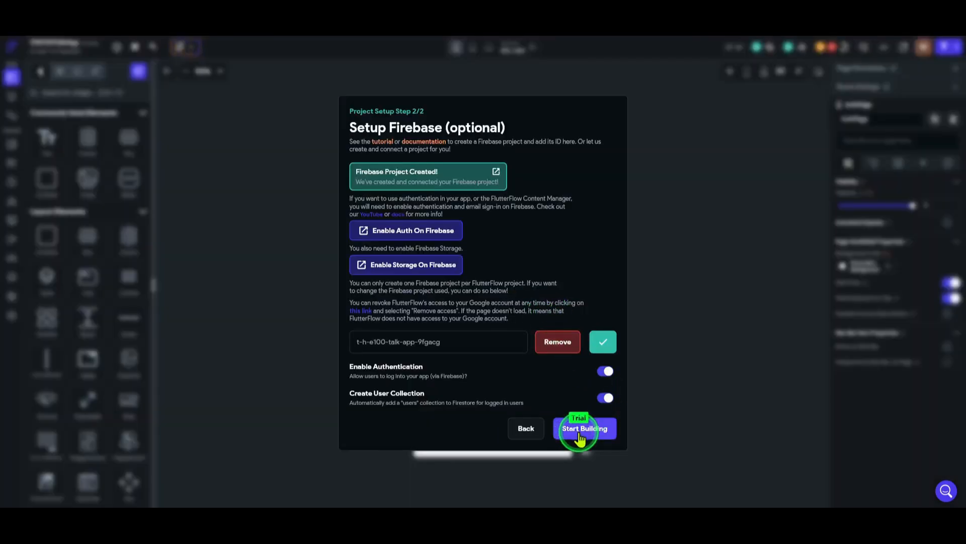
Start building and select ProfilePage from the page list to view it in the editor
click(580, 436)
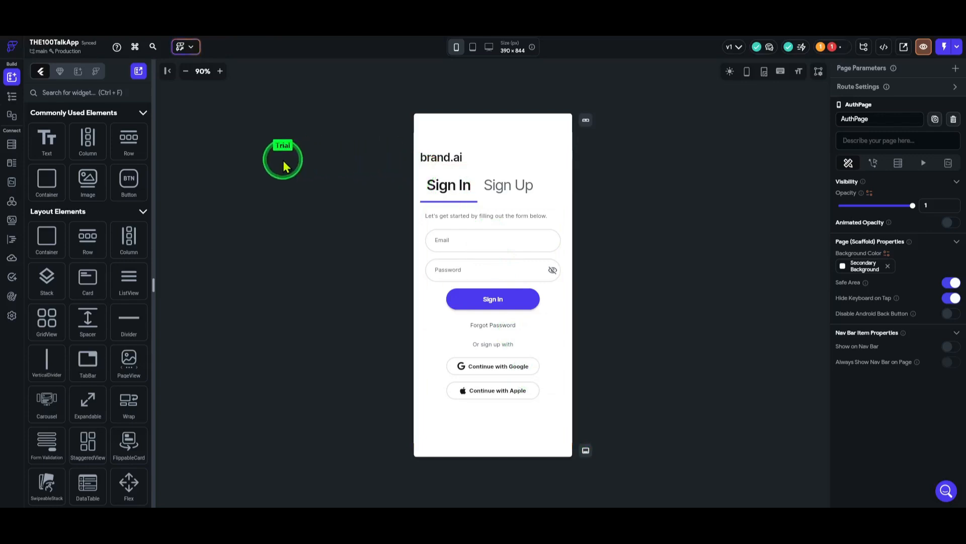
click(12, 95)
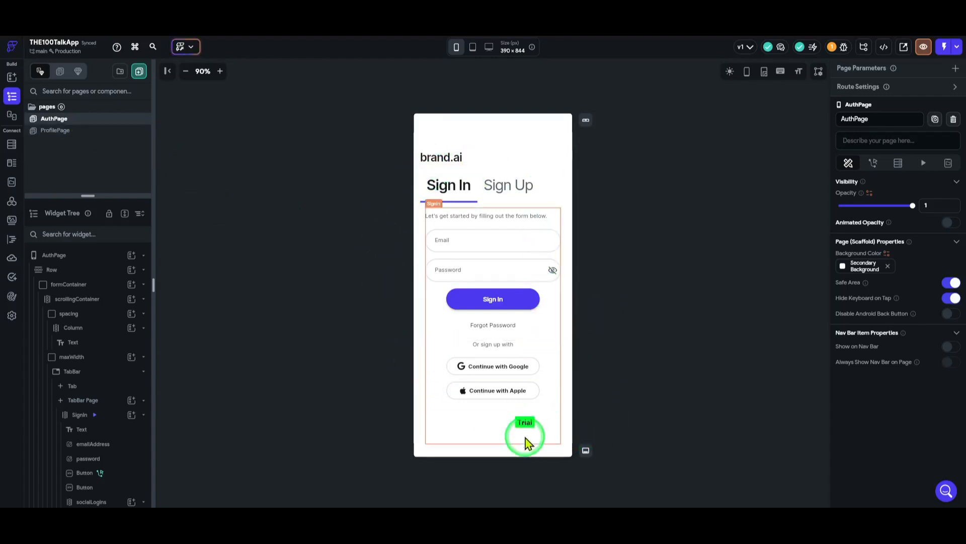
click(90, 132)
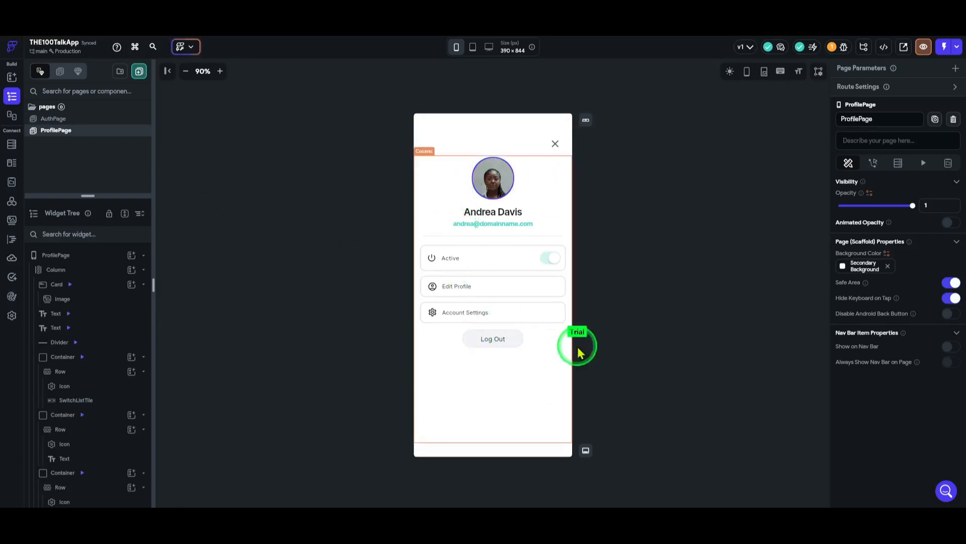
Present the THE100 Talk planning slide listing AuthPage, ProfilePage, UserListPage, ChatListPage and ChatRoomPage
click(710, 526)
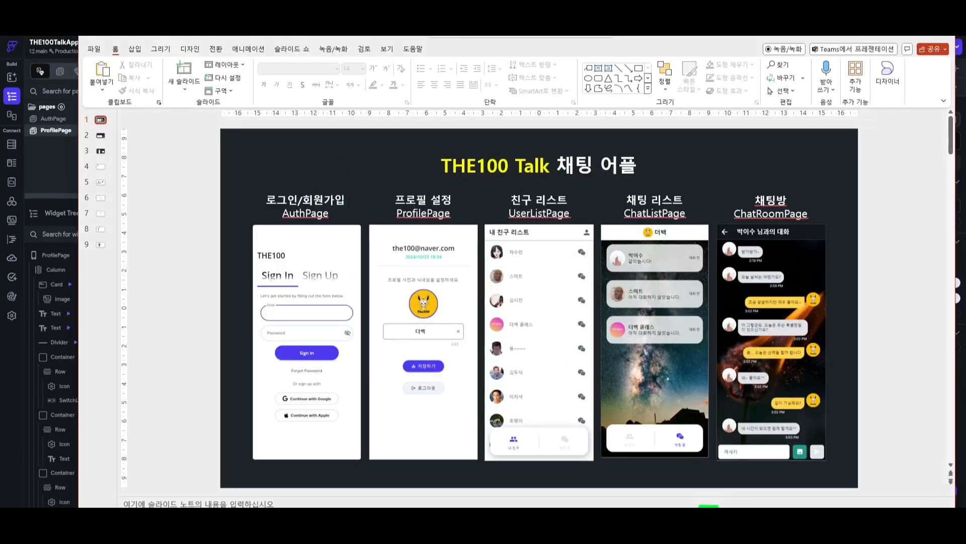
key(F5)
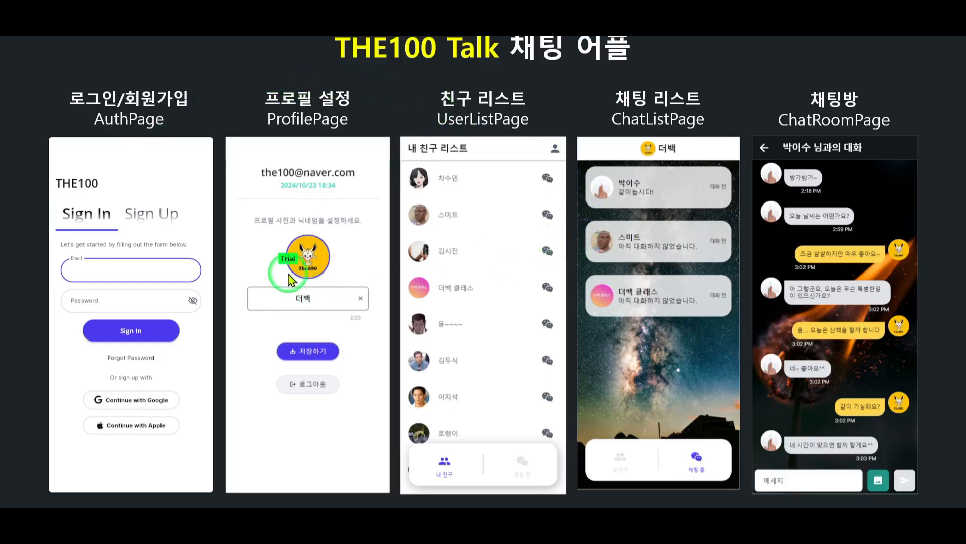
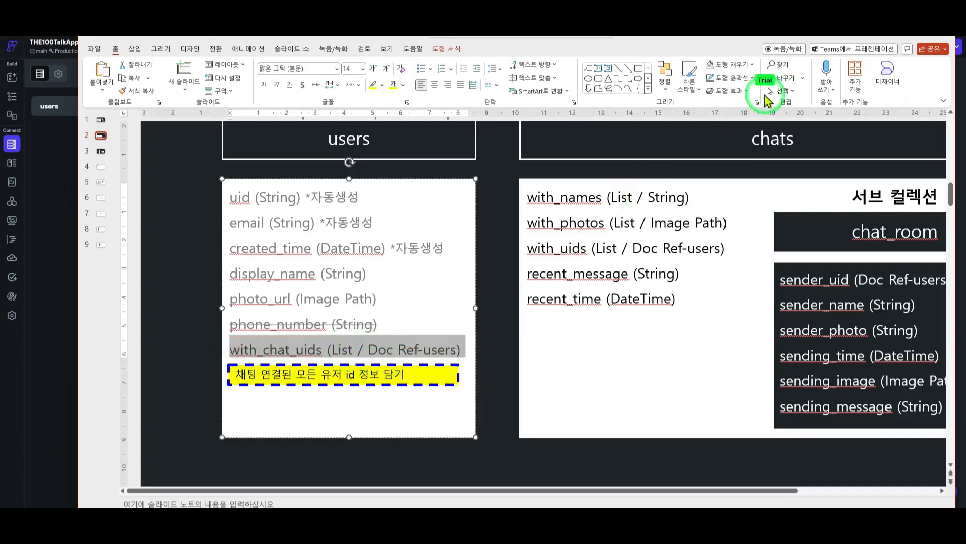
Minimize the PowerPoint schema slide to get back to FlutterFlow's users collection schema
click(901, 39)
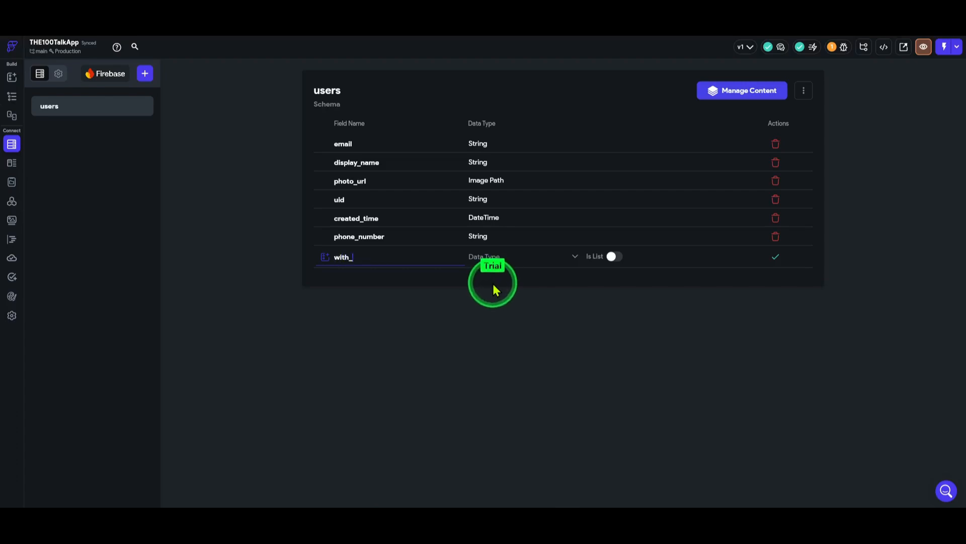
Add with_chat_uids to users as a list of Users document references, then return to the slide
text(with_chat_)
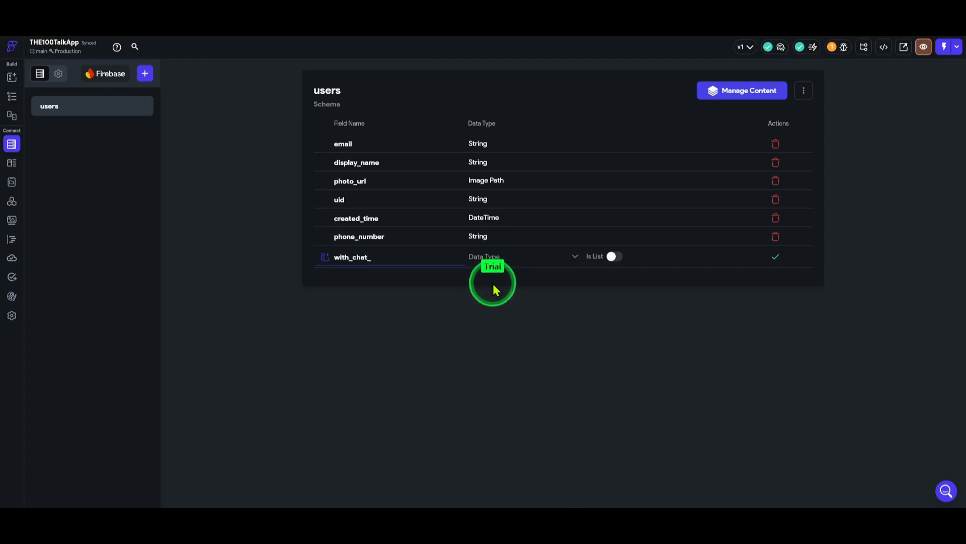
text(uids)
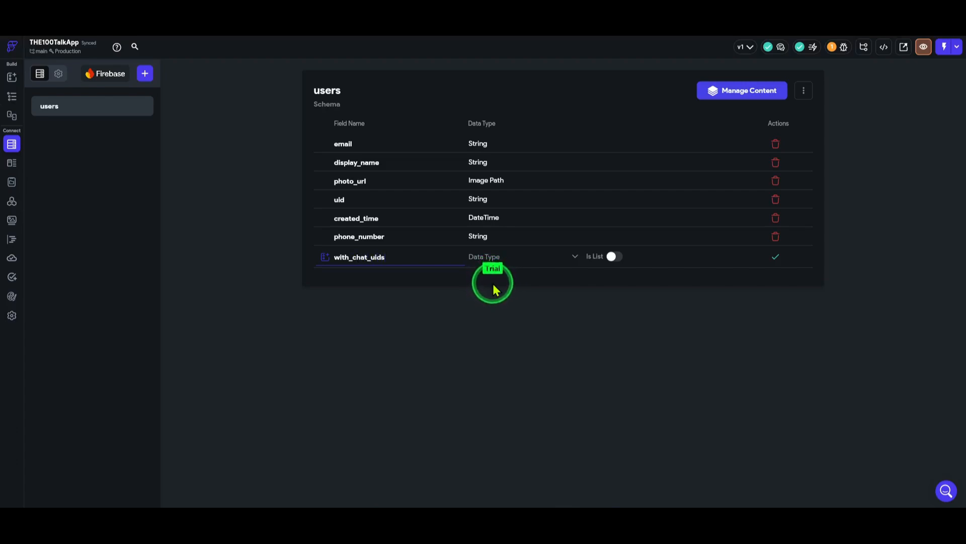
click(512, 266)
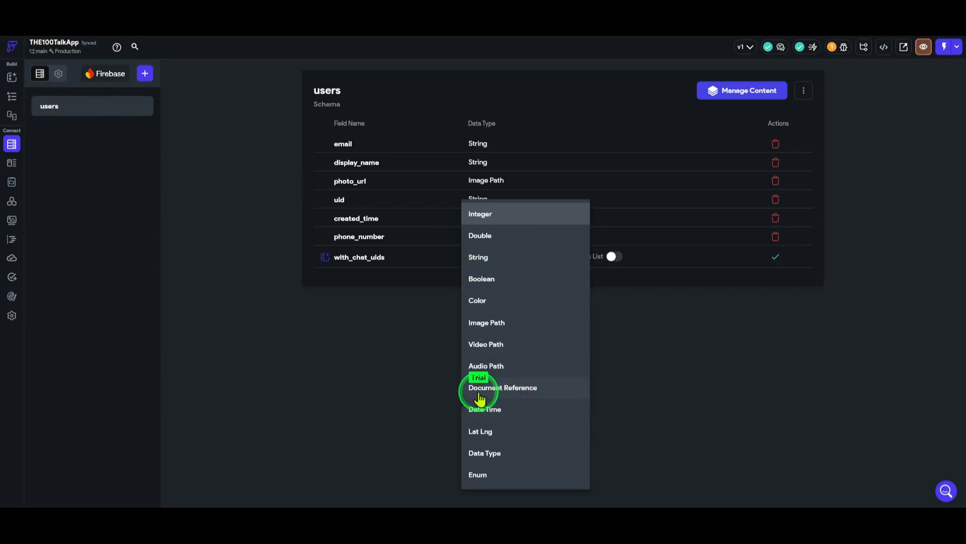
click(520, 399)
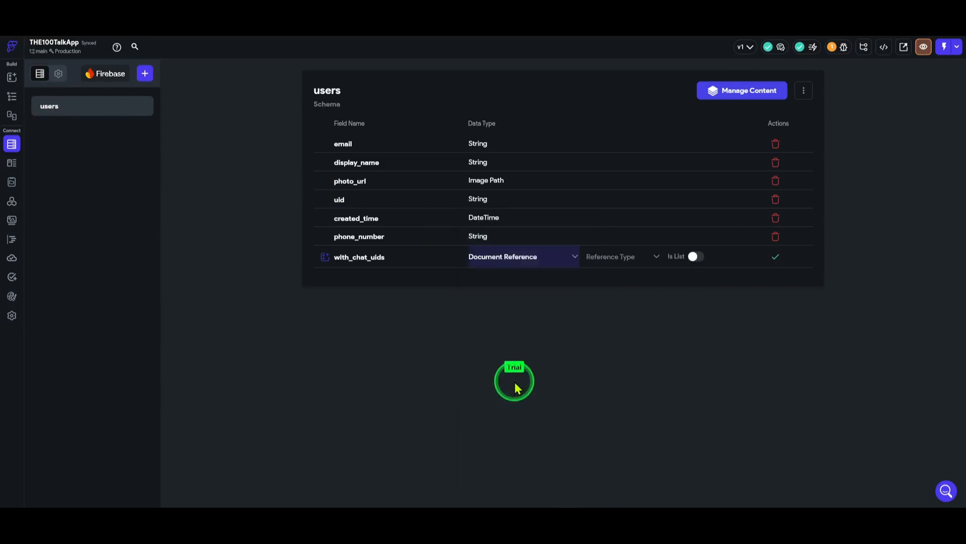
click(614, 259)
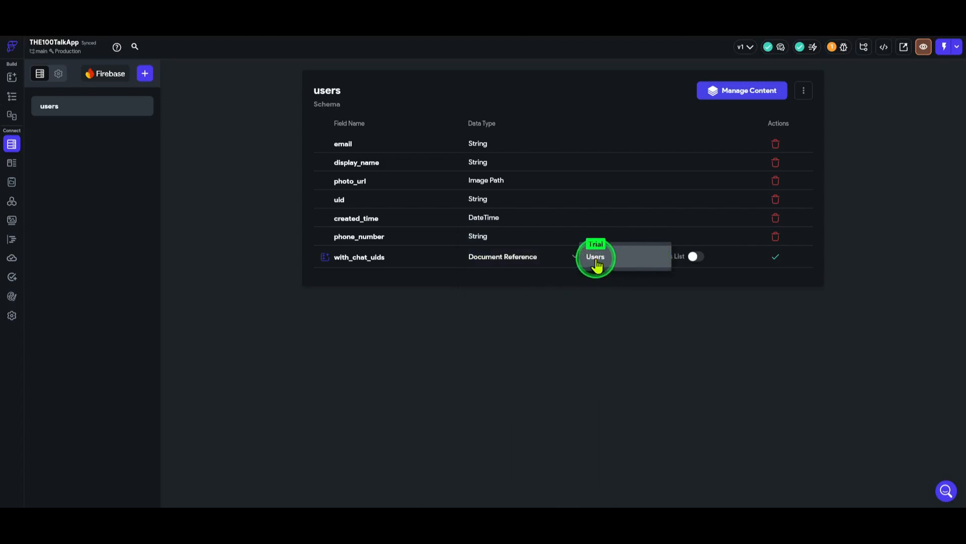
click(596, 260)
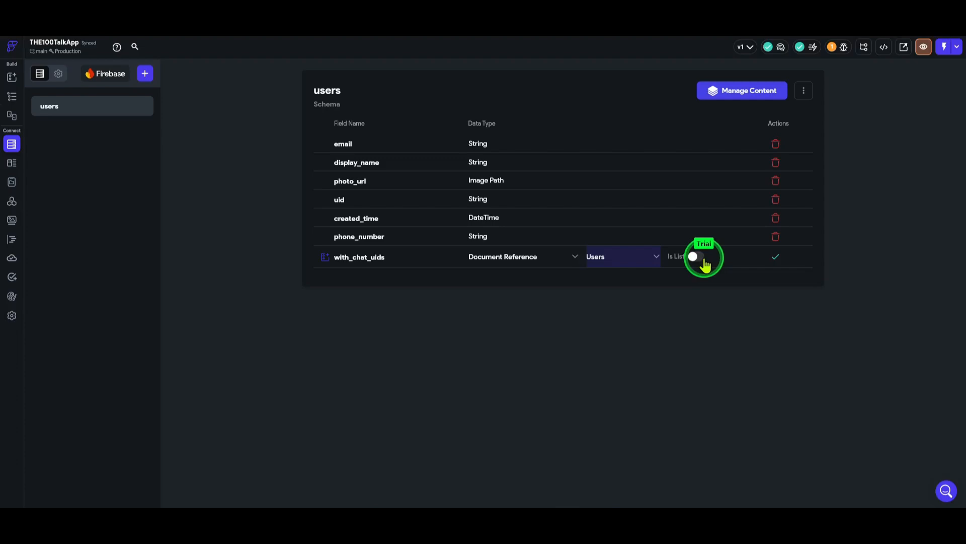
click(777, 258)
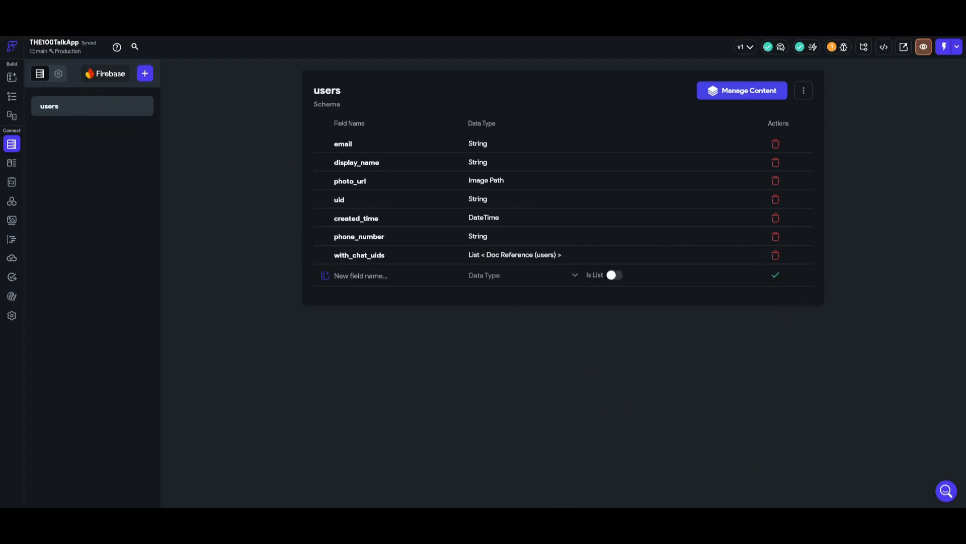
key(alt+Tab)
Highlight the chats title and its five fields on the slide, then go back to FlutterFlow
scroll(732, 211, down, 1)
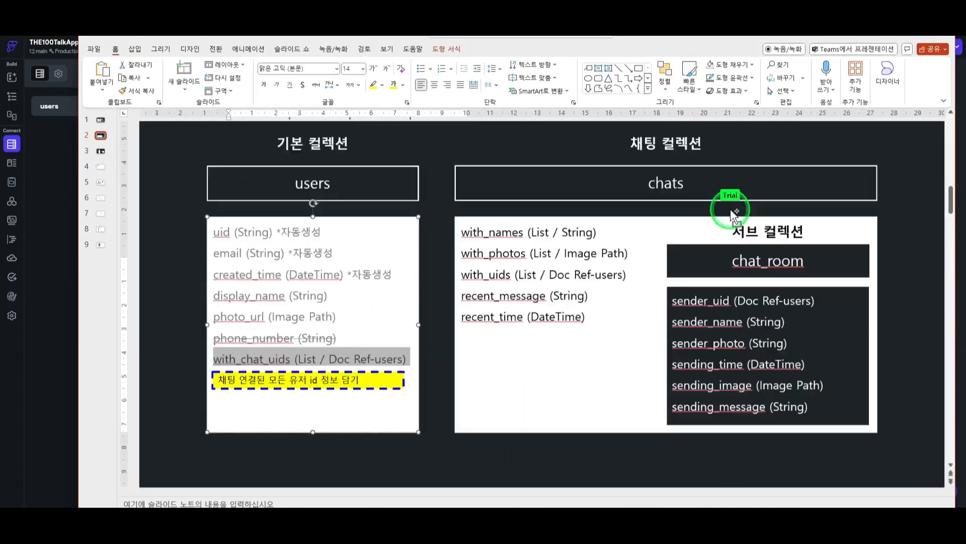
double_click(664, 182)
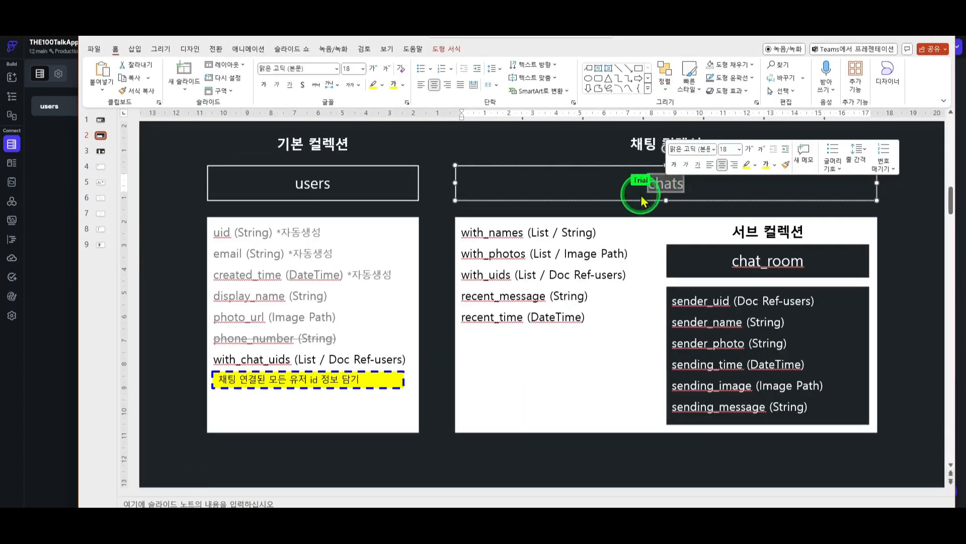
click(591, 321)
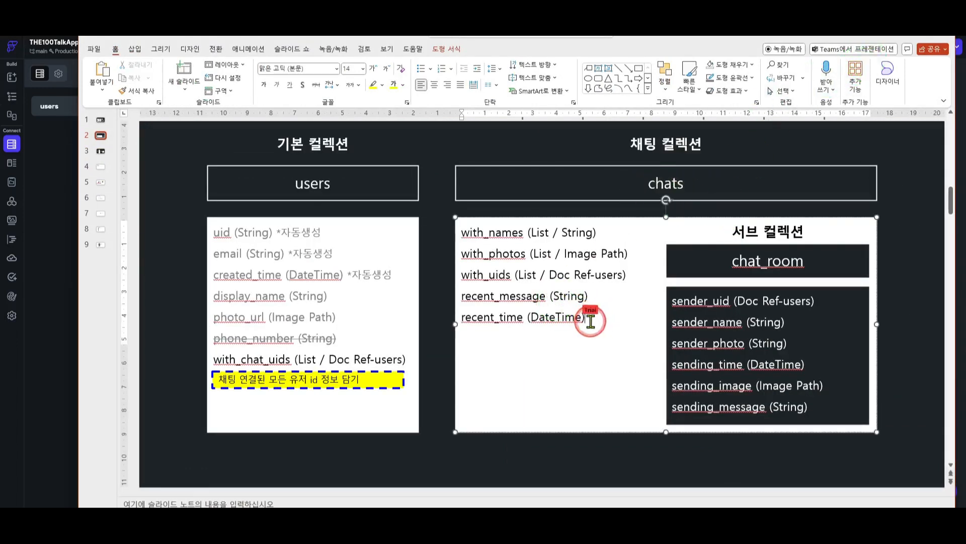
drag(591, 320, 456, 222)
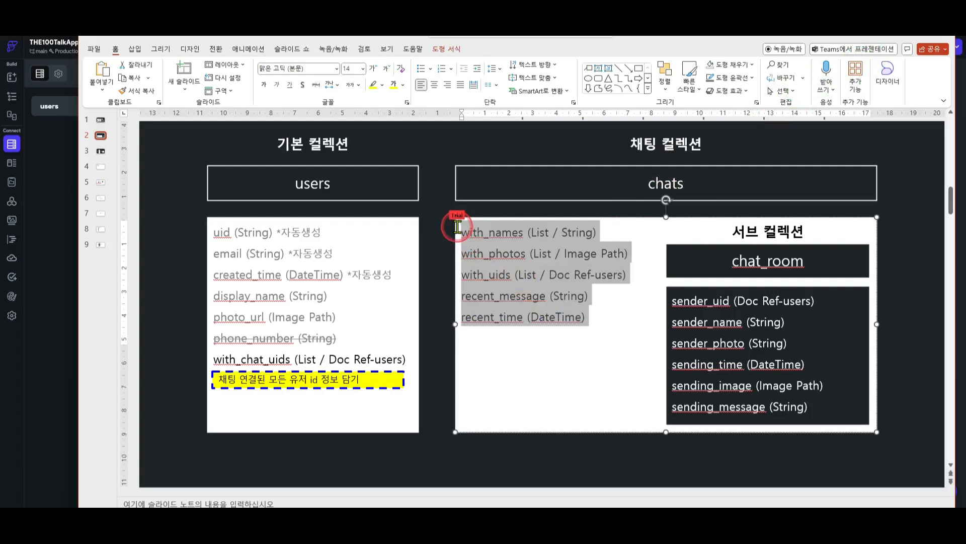
click(898, 37)
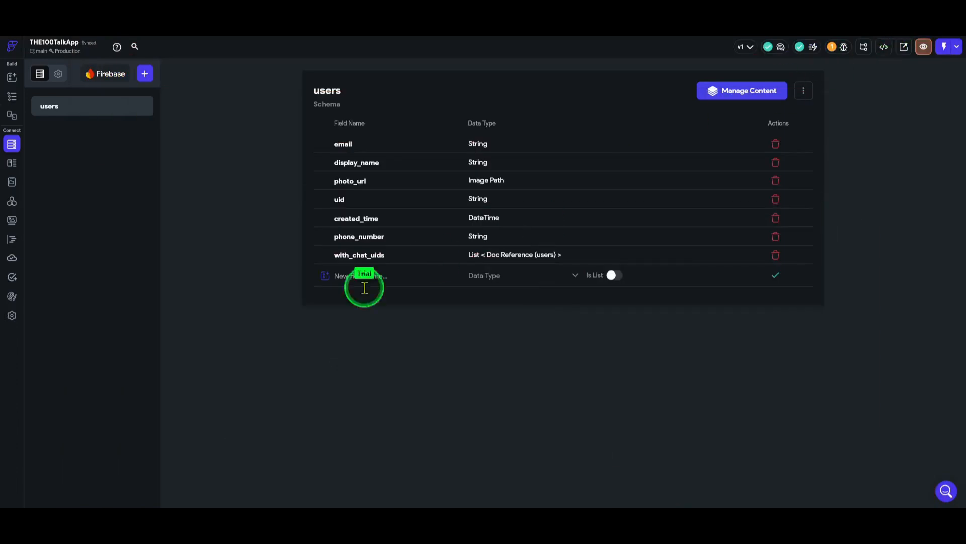
Create a new chats collection, starting its schema from scratch
click(144, 75)
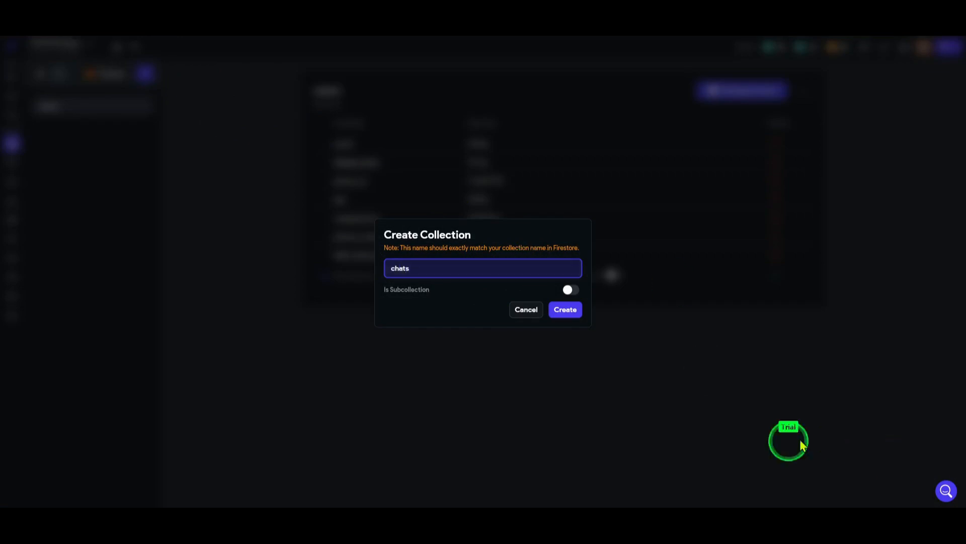
click(563, 312)
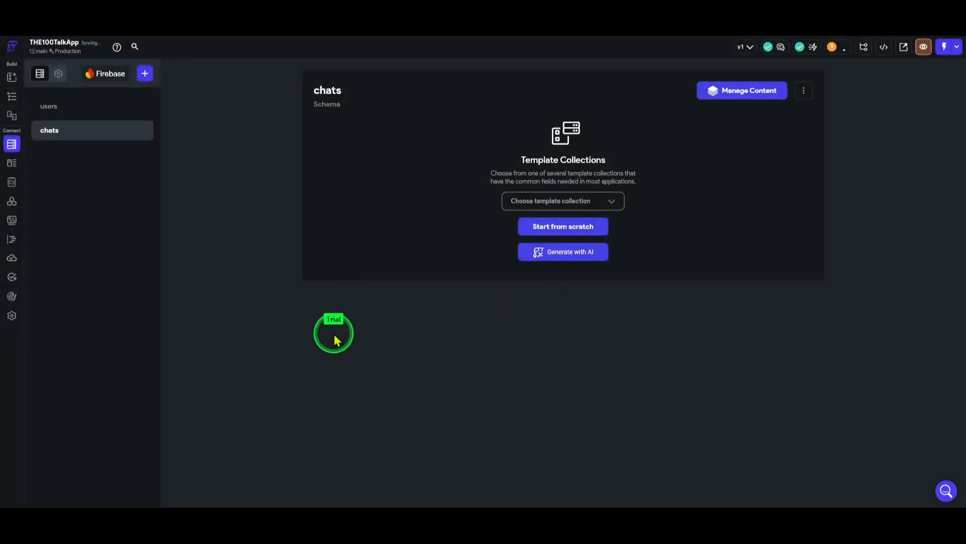
click(586, 230)
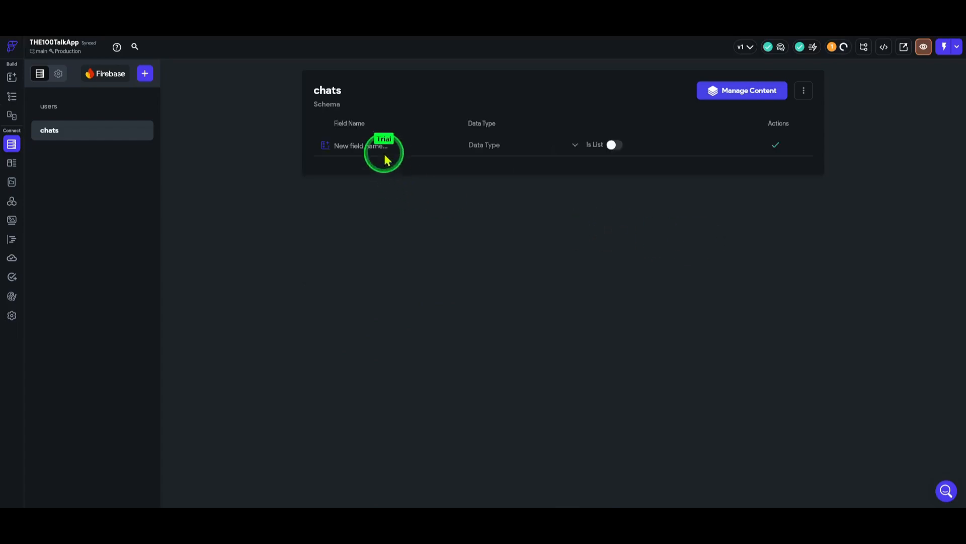
Add a with_uids field to chats as a list of Users document references
click(413, 143)
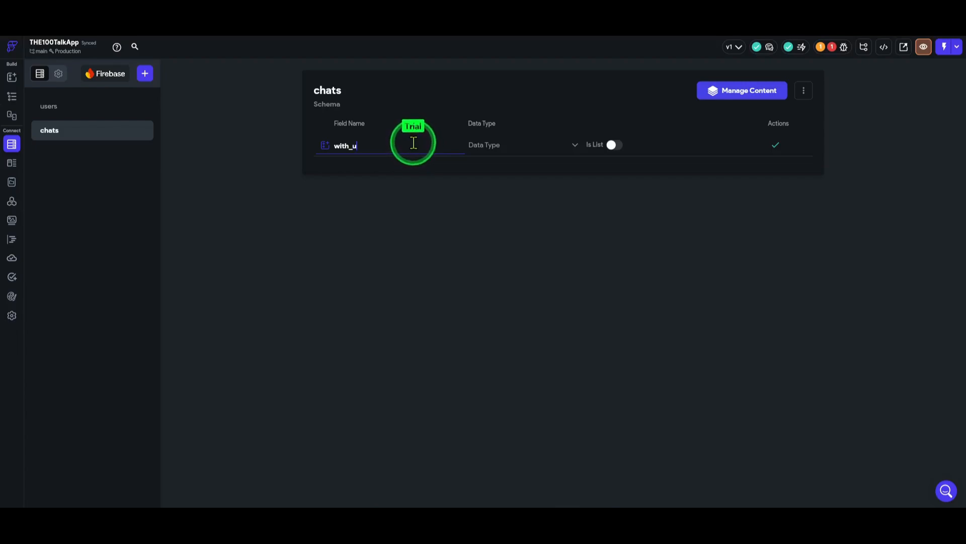
text(l)
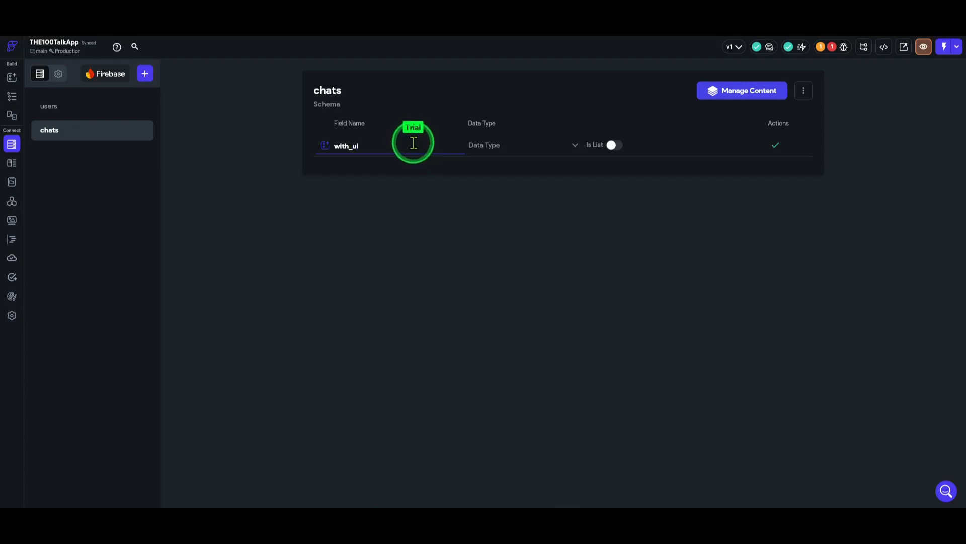
text(ds)
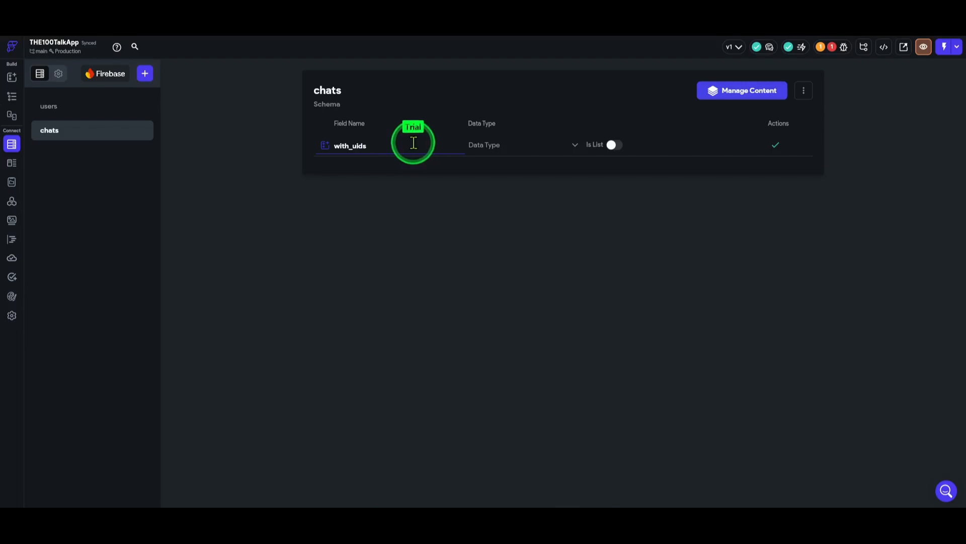
click(617, 146)
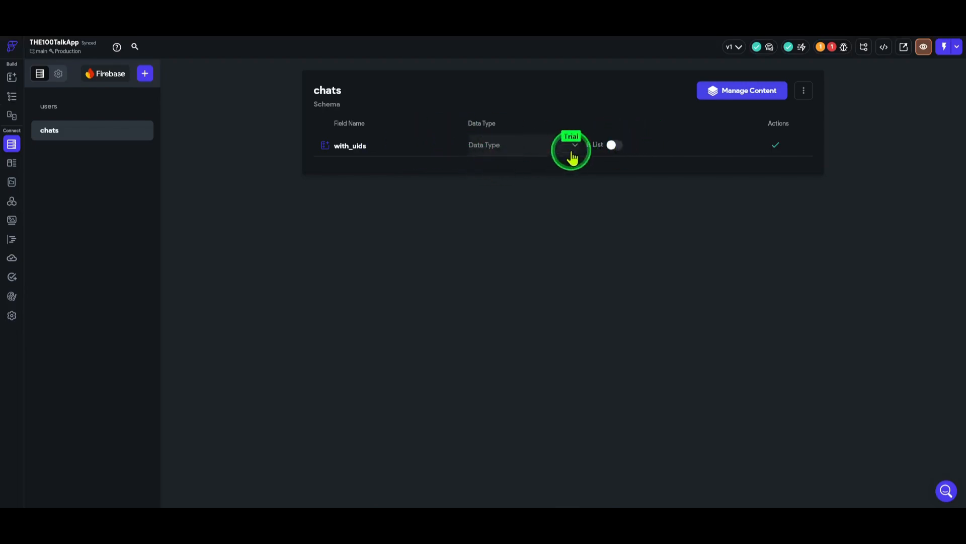
click(616, 145)
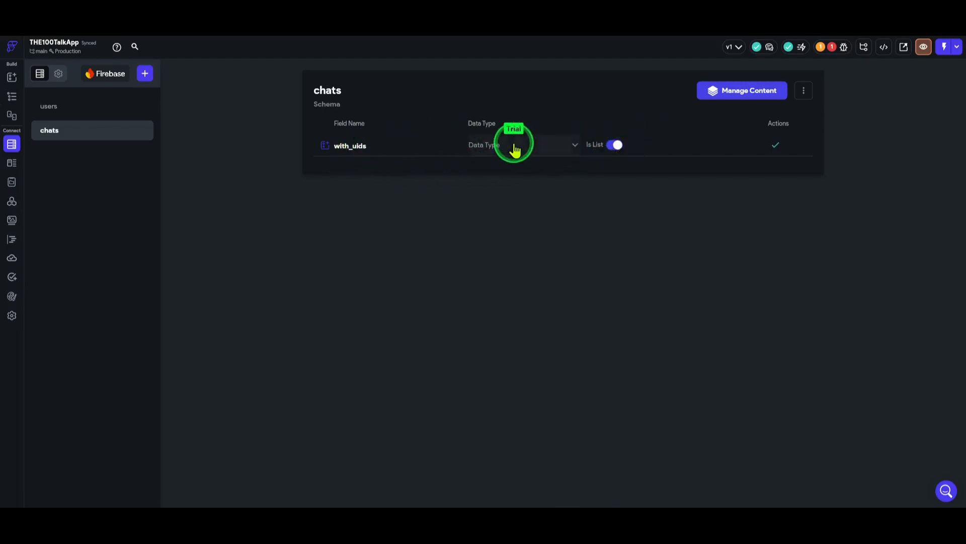
click(535, 137)
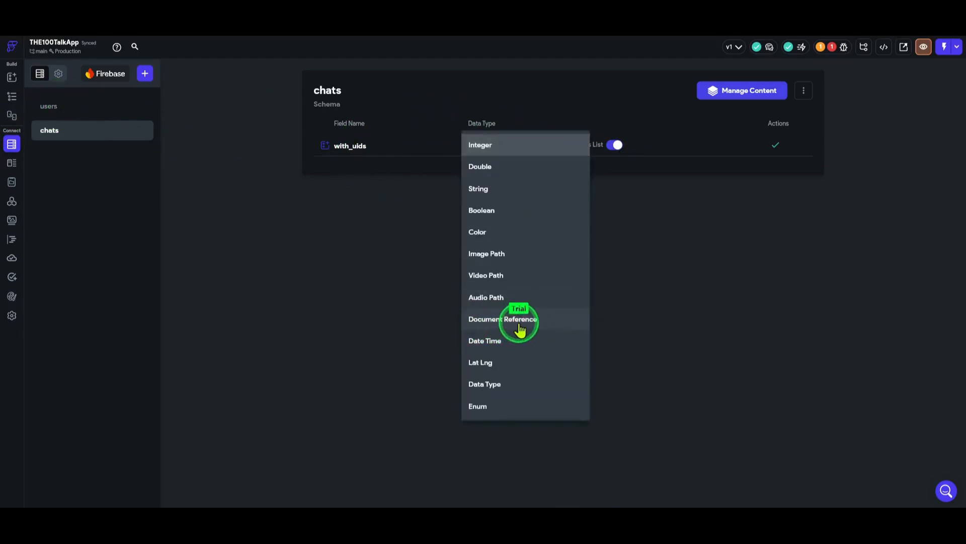
click(482, 327)
click(615, 147)
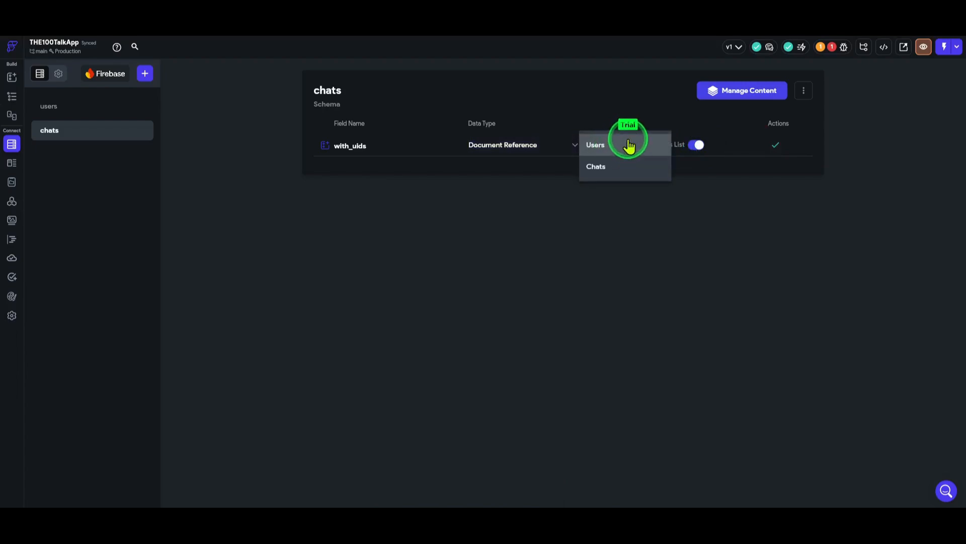
click(595, 146)
click(776, 147)
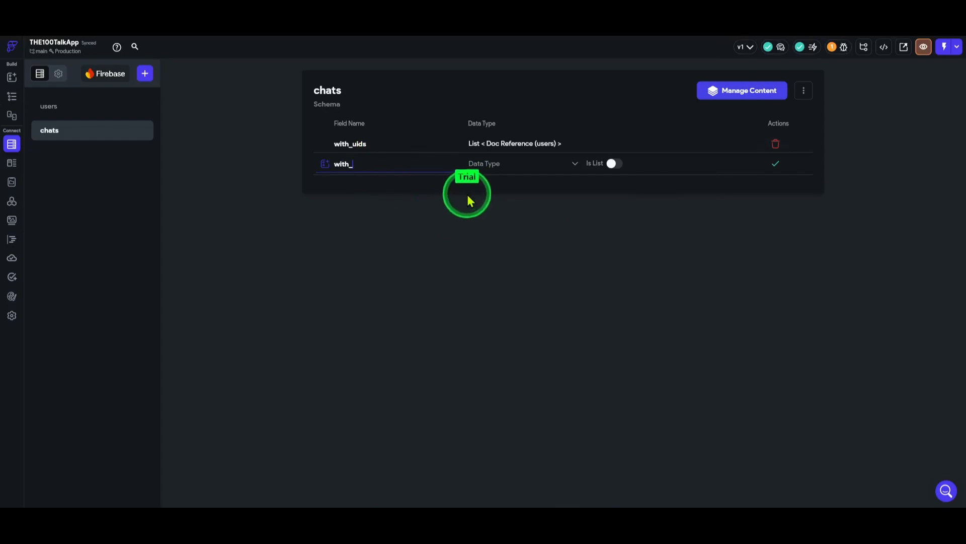
Add a with_names field to chats as a List of Strings
text(with_nam)
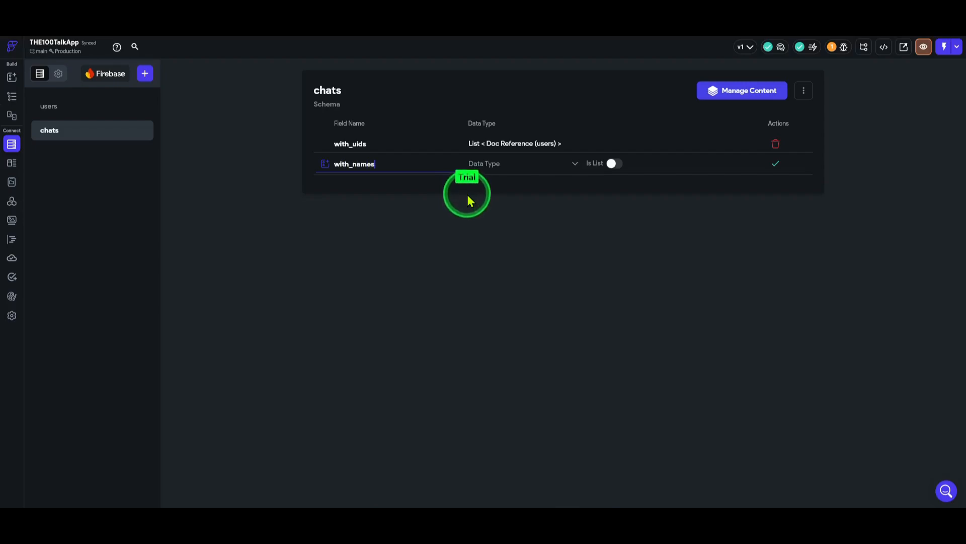
text(es)
click(517, 167)
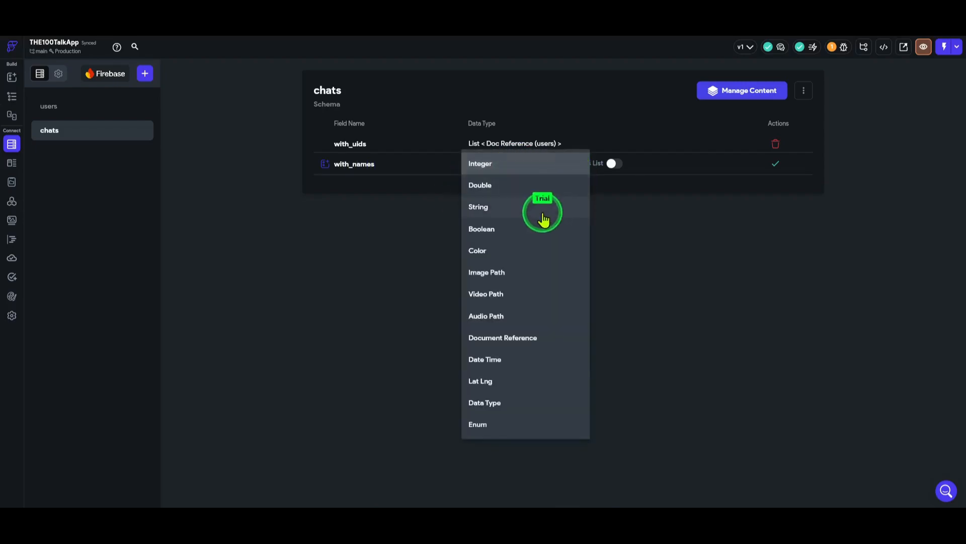
click(543, 219)
click(617, 165)
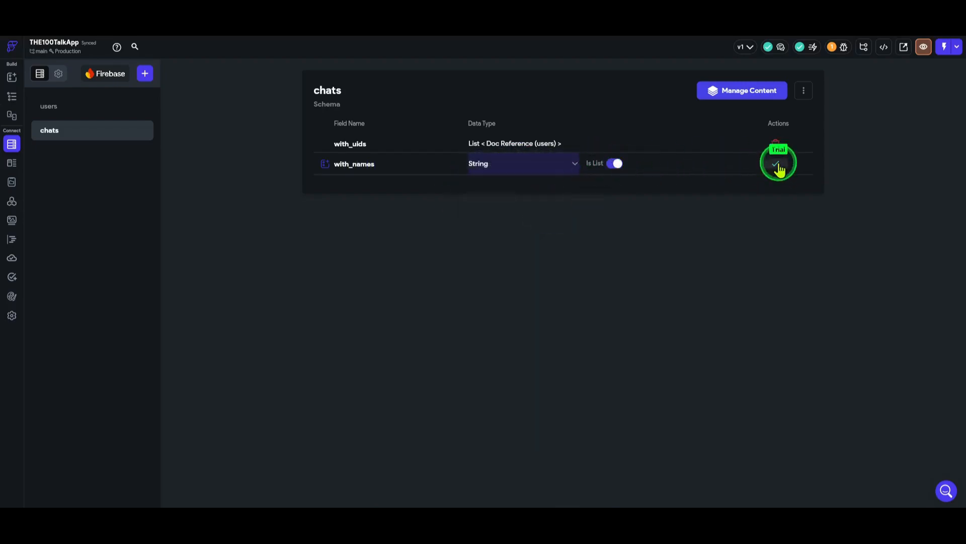
click(777, 167)
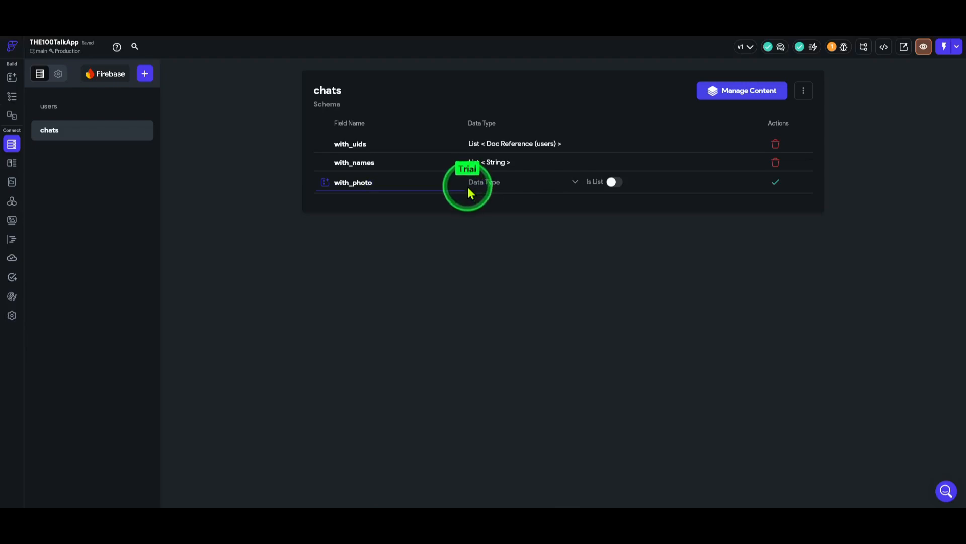
Add a with_photos field to chats as a List of Image Paths
click(509, 184)
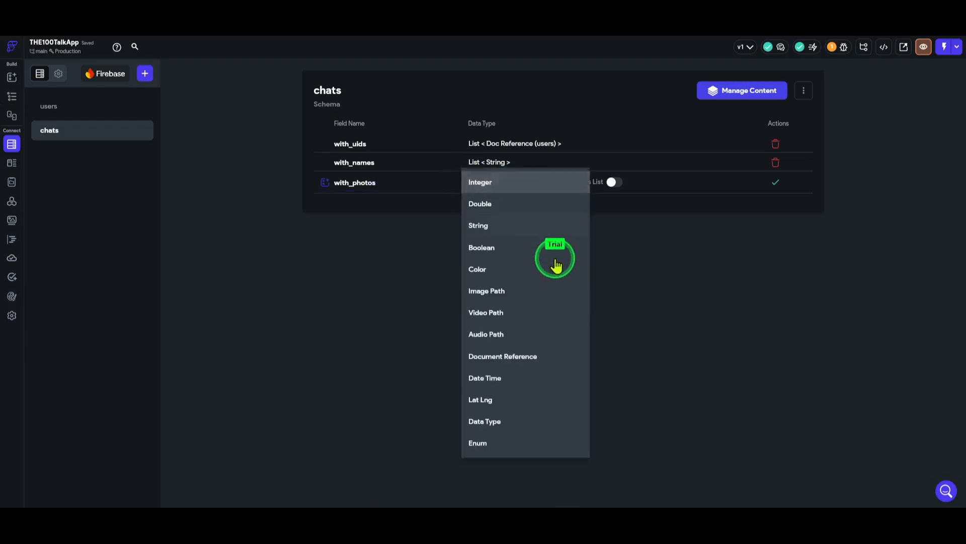
click(518, 292)
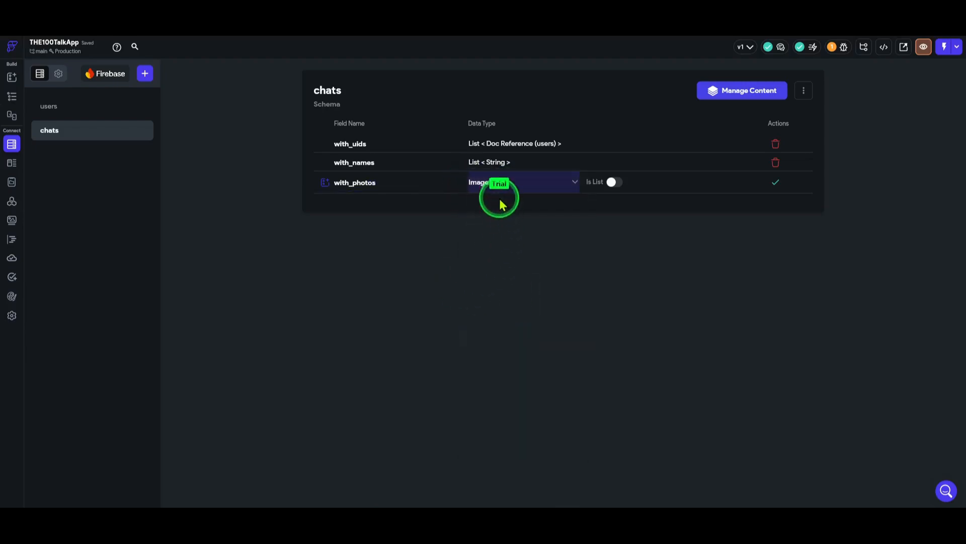
click(615, 183)
click(778, 184)
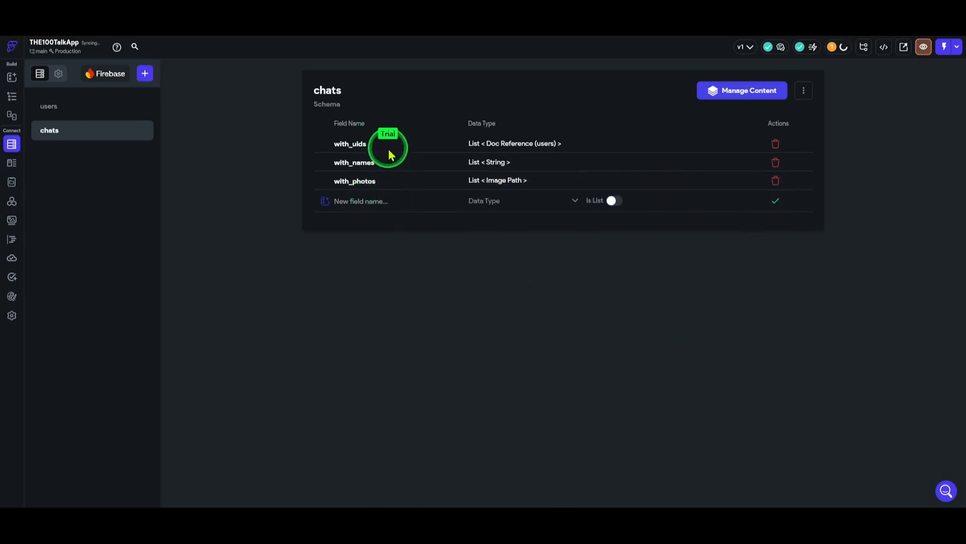
Add a recent_message String field to chats
click(371, 201)
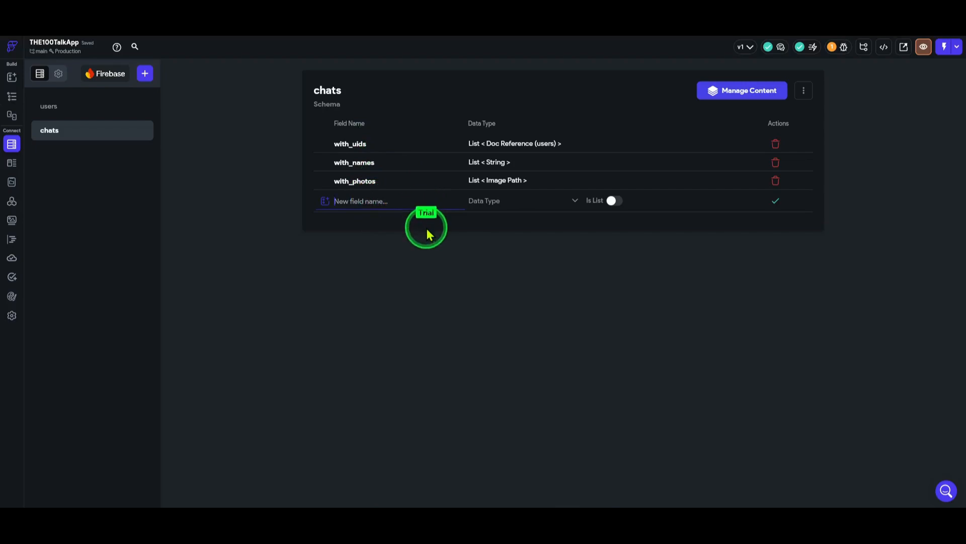
text(recen)
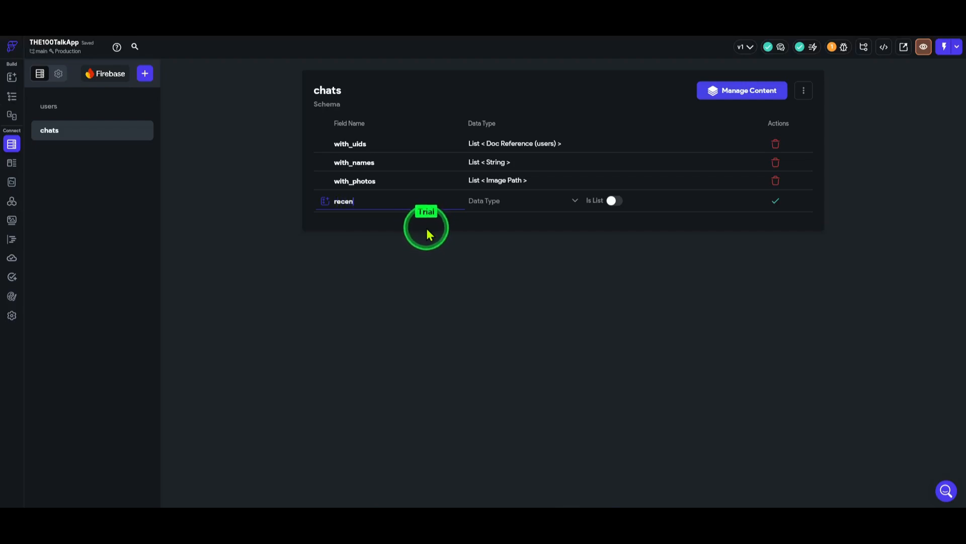
text(t_m)
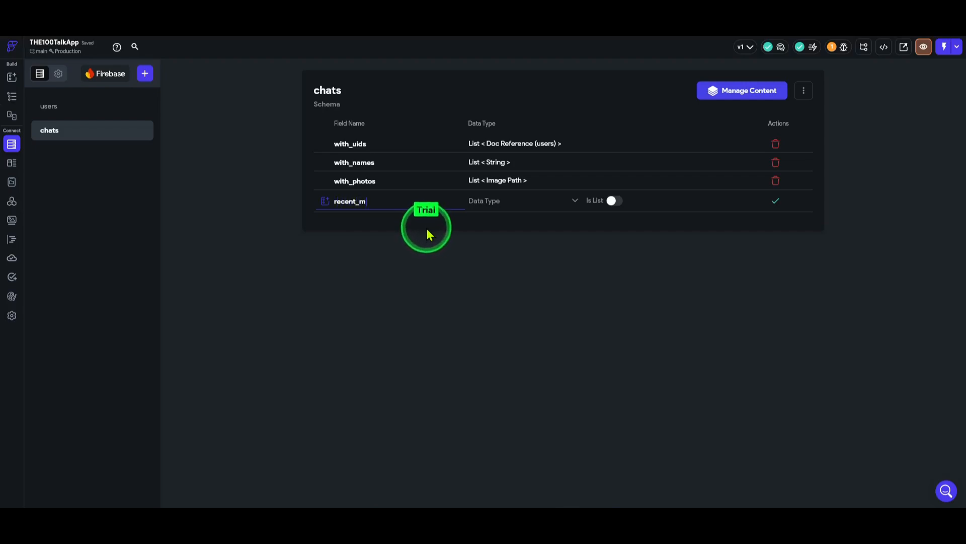
text(essage)
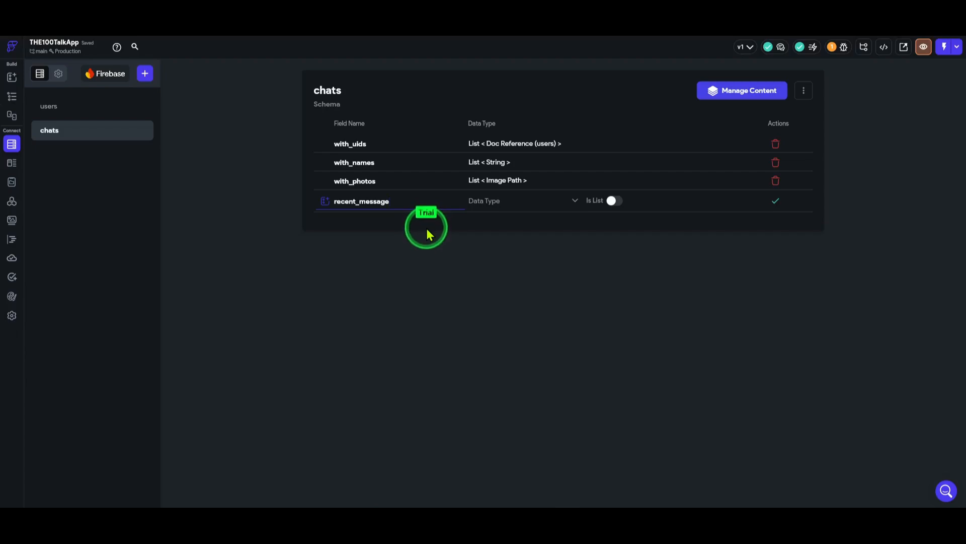
click(509, 202)
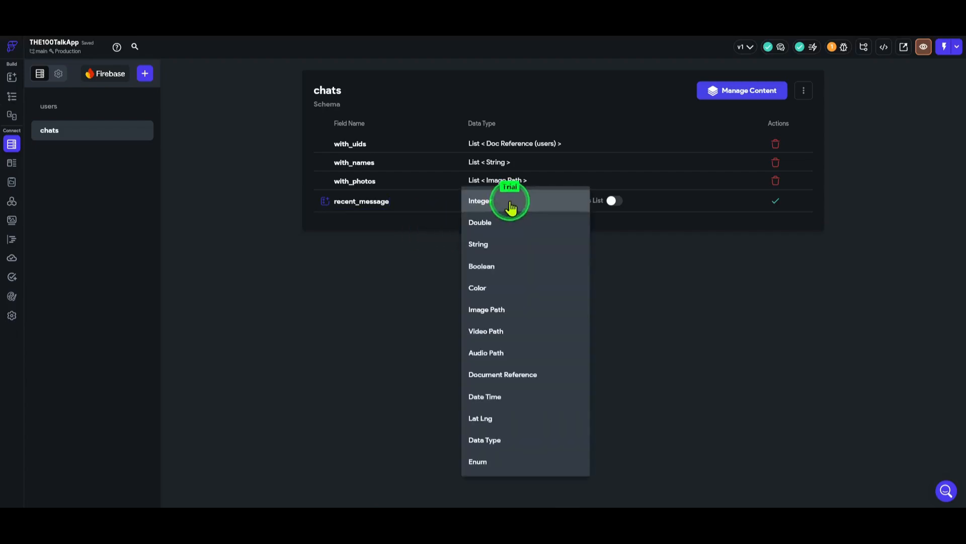
click(476, 251)
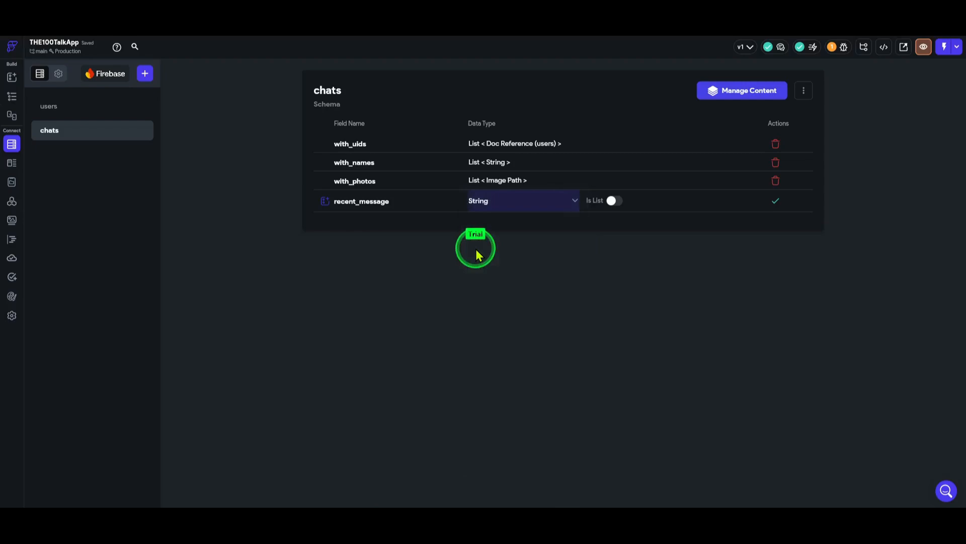
click(776, 204)
Add a recent_time DateTime field to chats
click(377, 218)
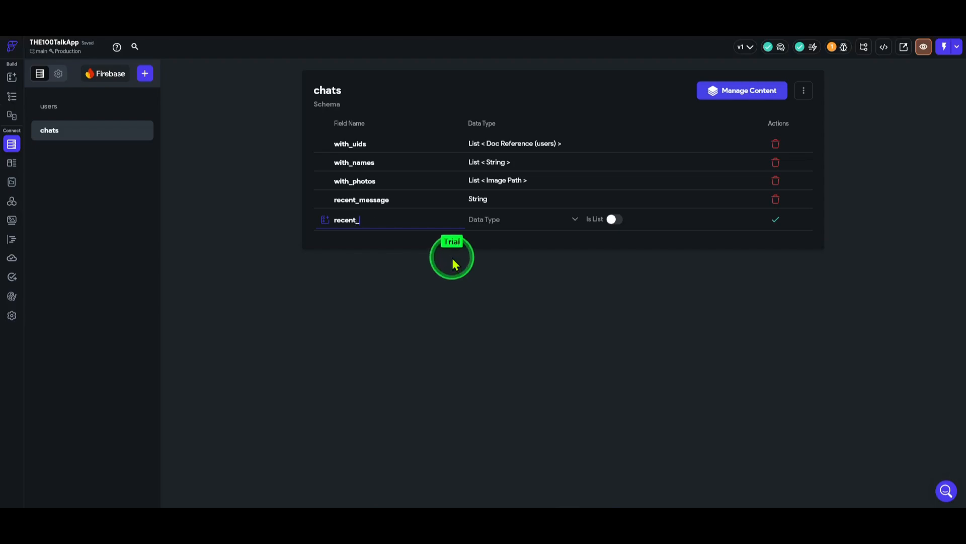
text(recent_time)
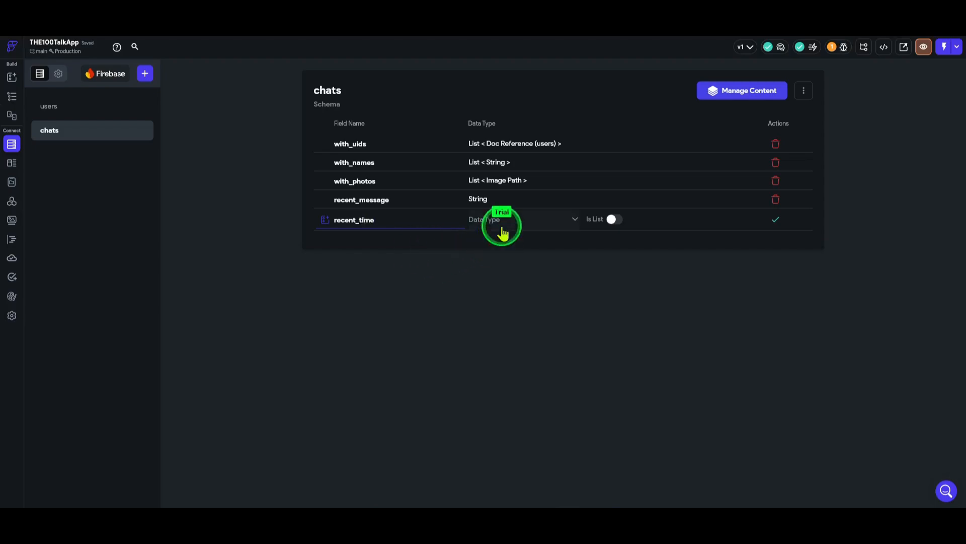
click(506, 221)
click(486, 408)
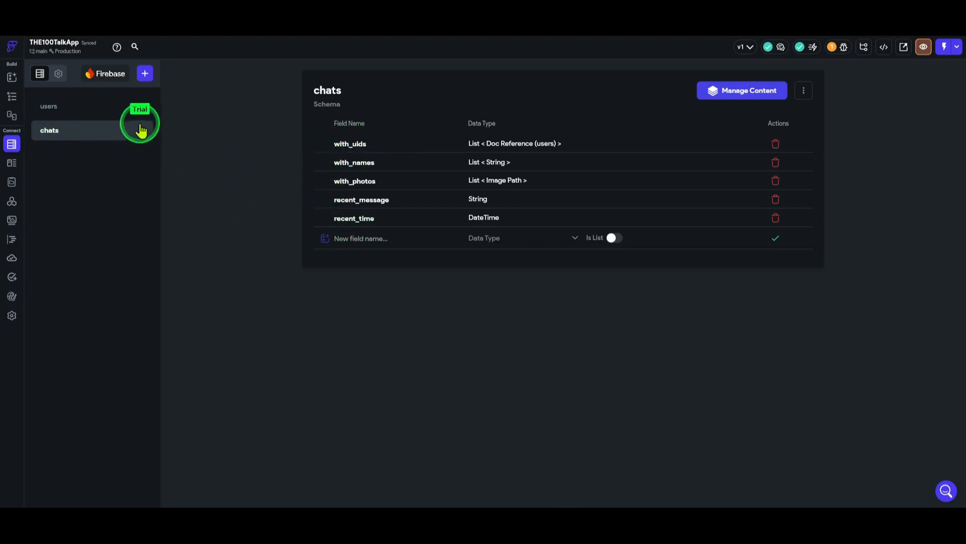
Create a chat_room subcollection with chats as its parent collection
click(145, 74)
click(428, 262)
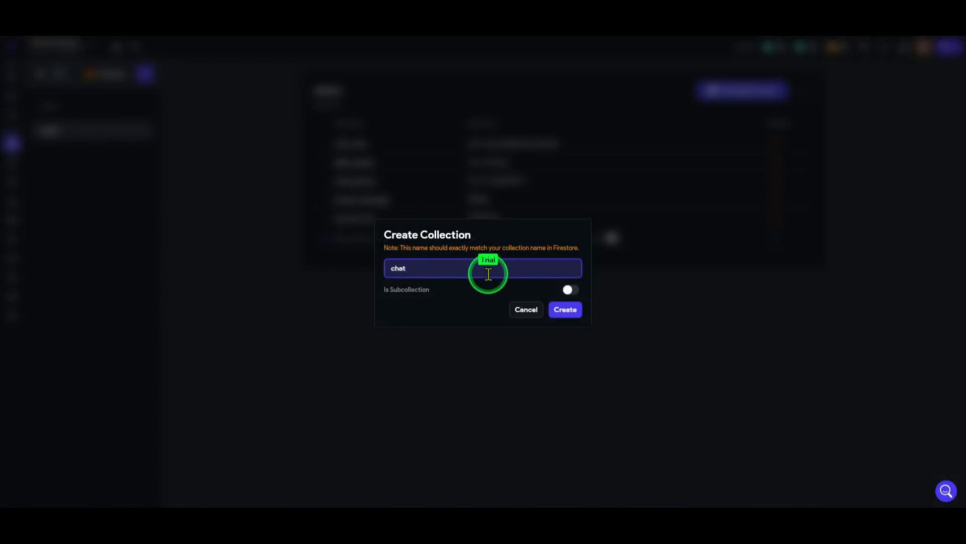
text(chat_romm)
key(BackSpace)
key(BackSpace)
text(om)
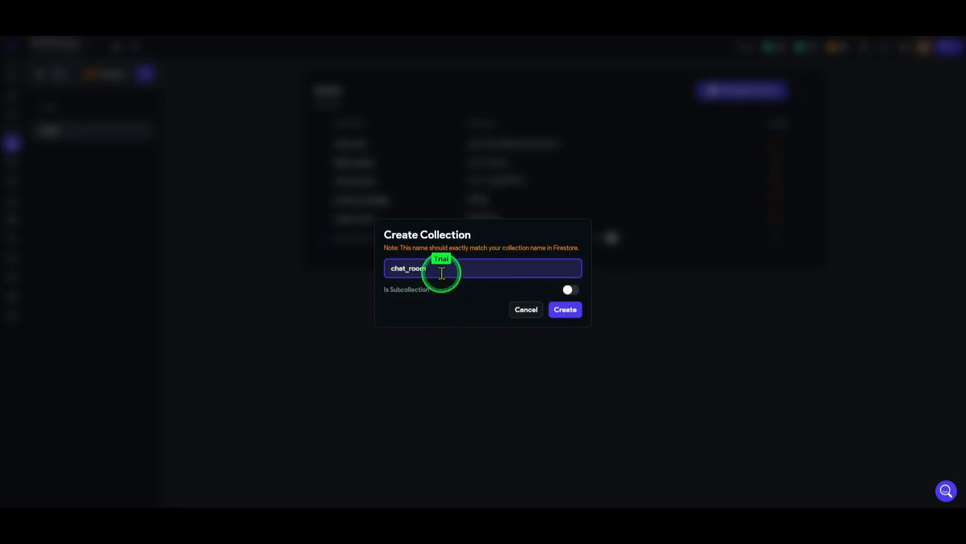
drag(441, 272, 357, 273)
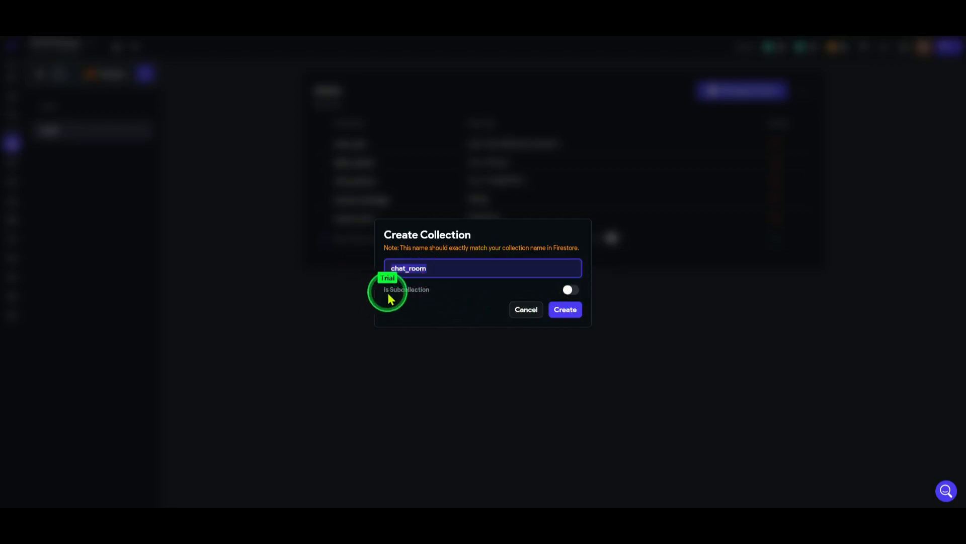
click(572, 290)
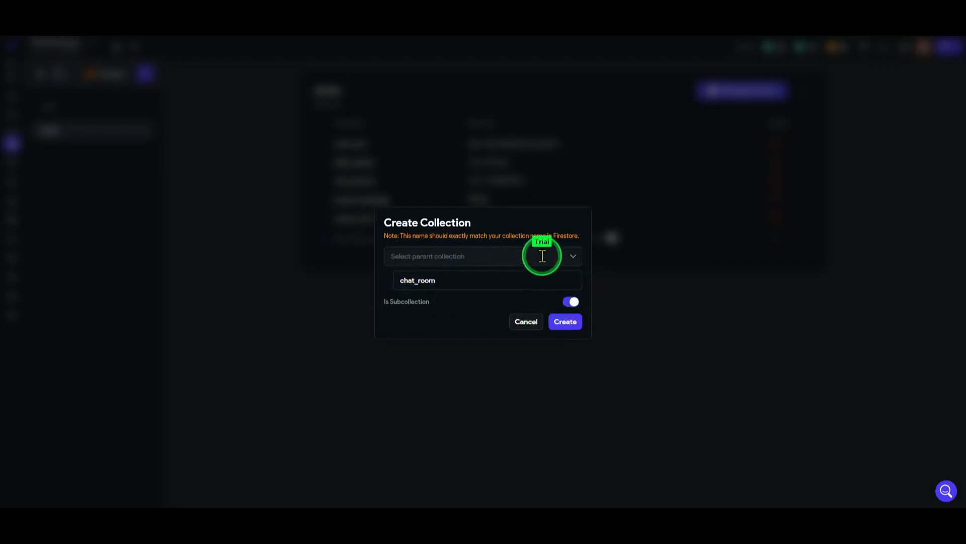
click(525, 258)
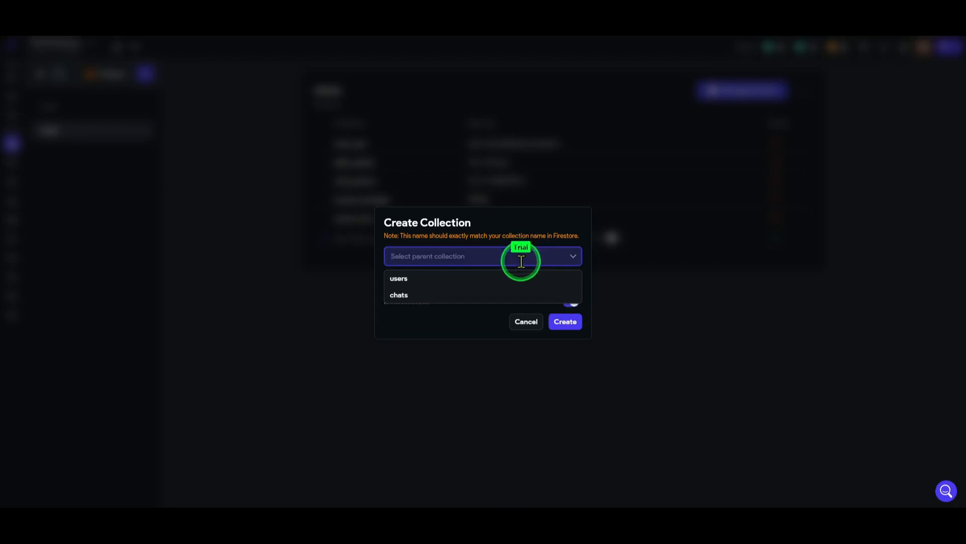
click(398, 296)
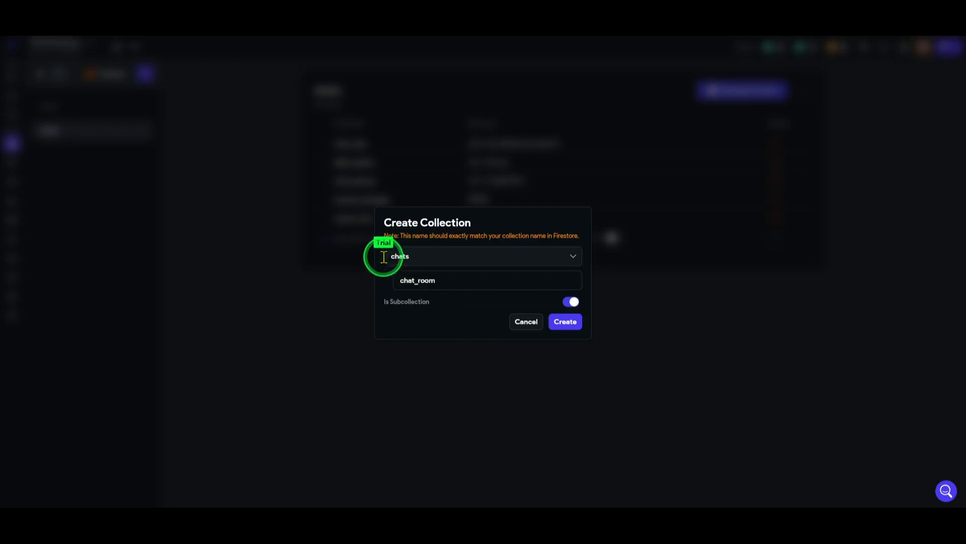
click(565, 321)
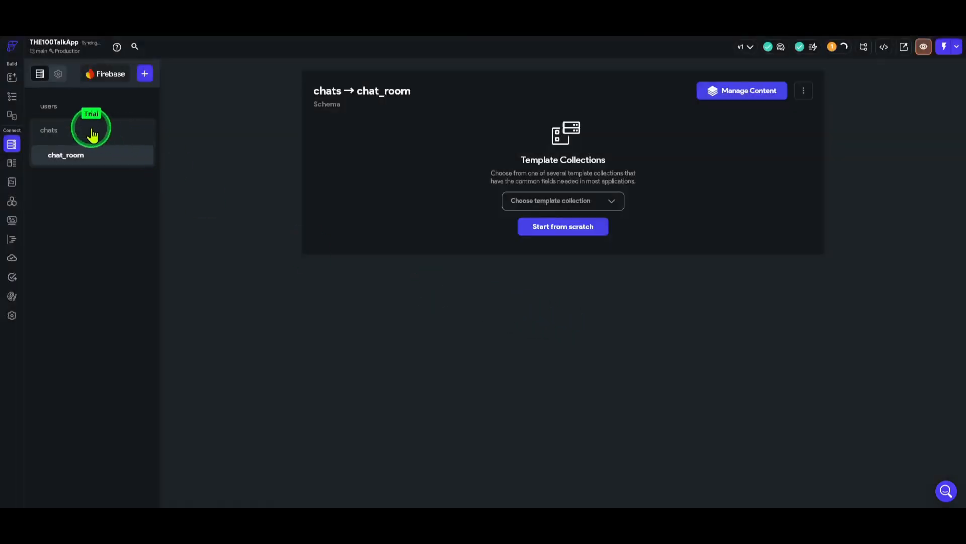
click(91, 128)
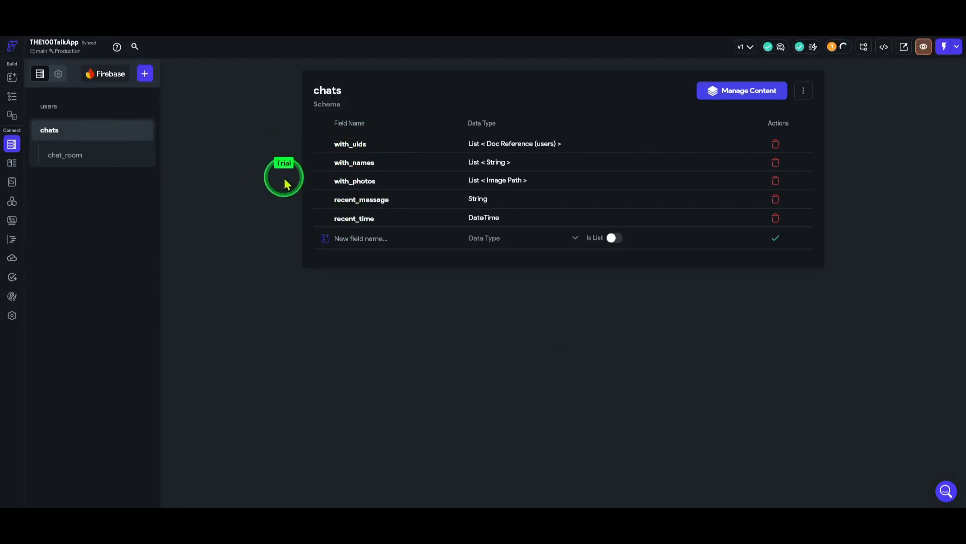
click(93, 162)
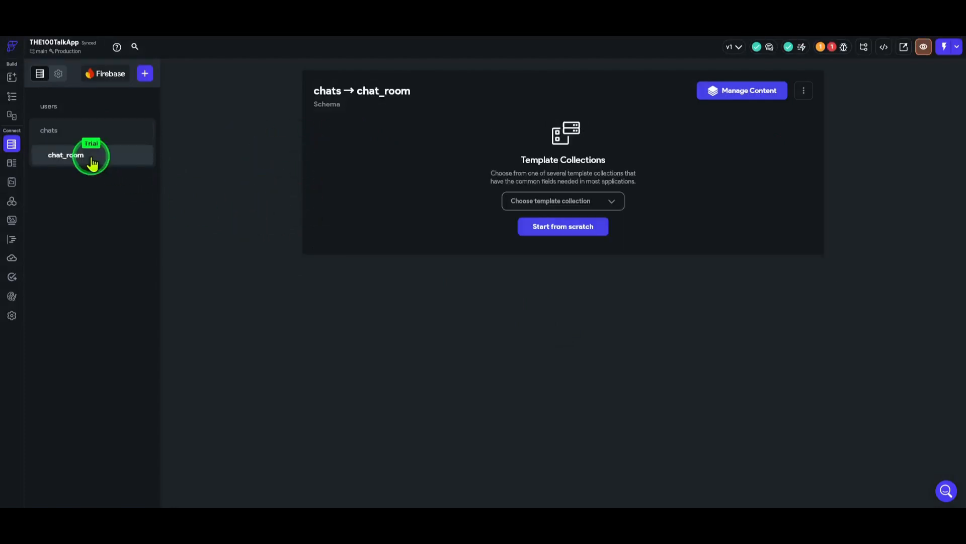
click(67, 136)
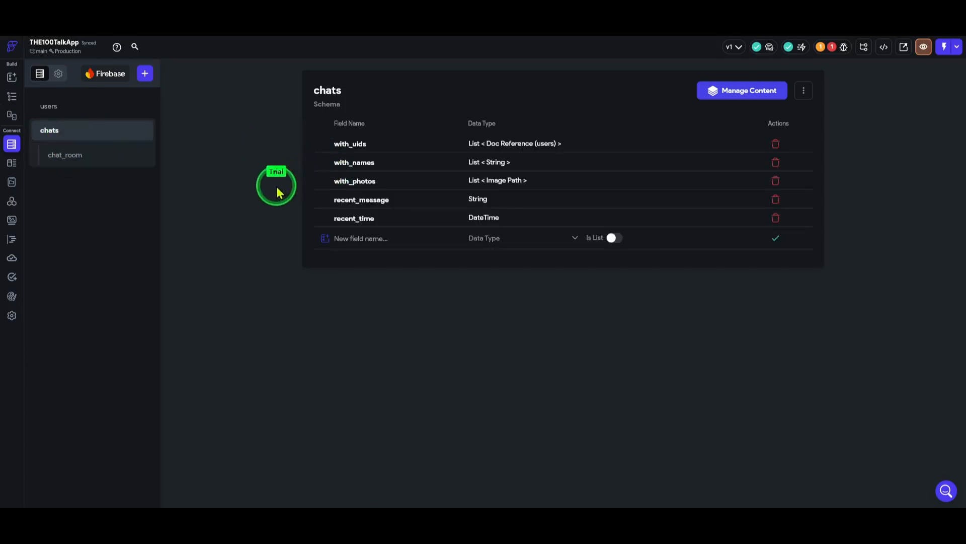
click(96, 159)
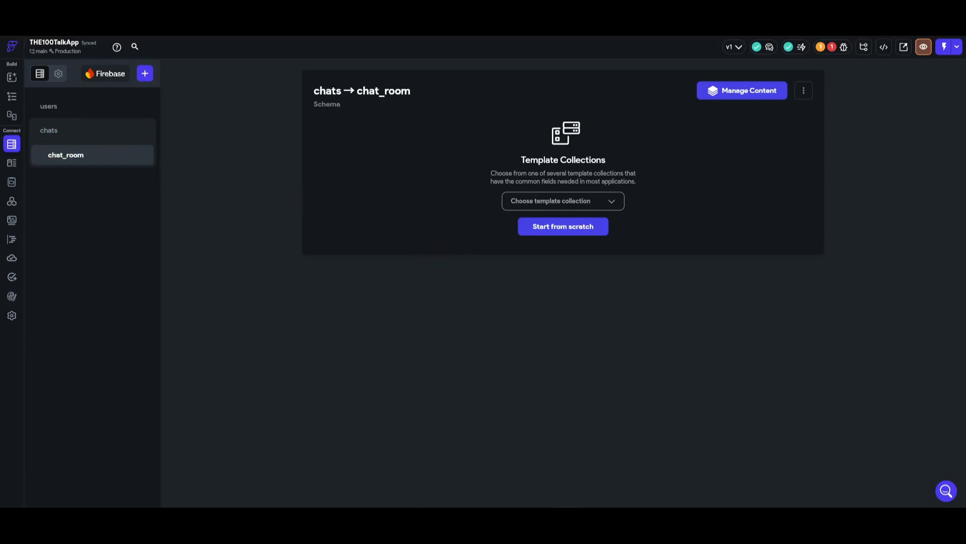
Start the chat_room schema from scratch with a sender_name String field
click(579, 228)
click(397, 147)
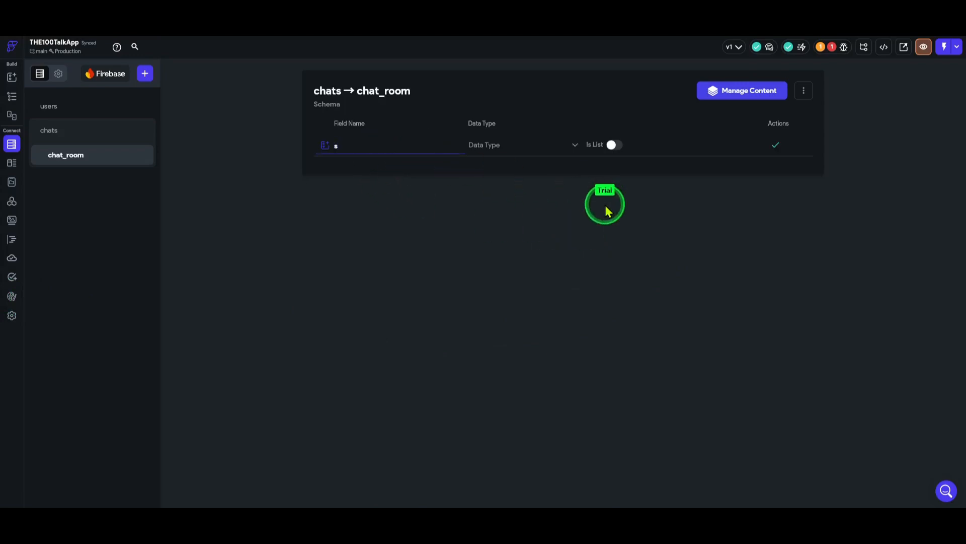
text(sender_name)
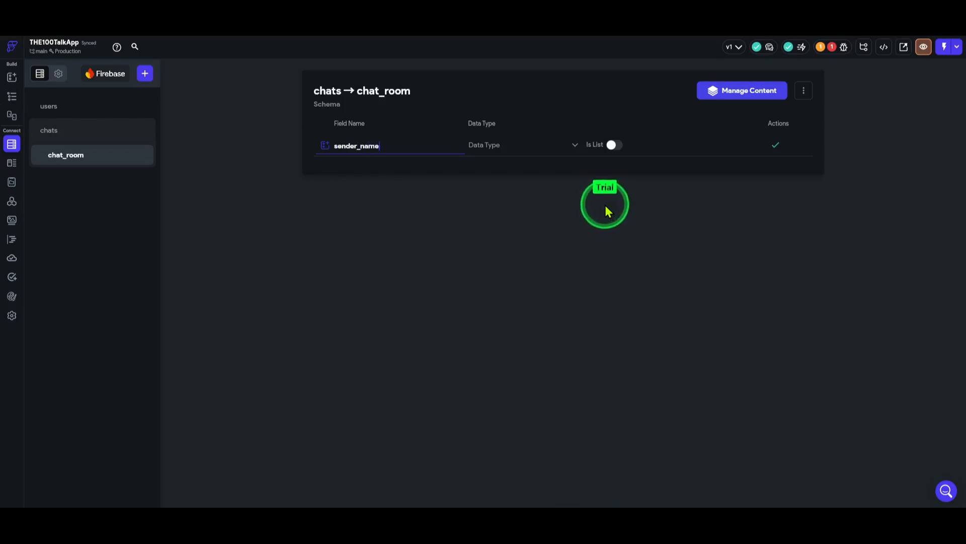
click(508, 147)
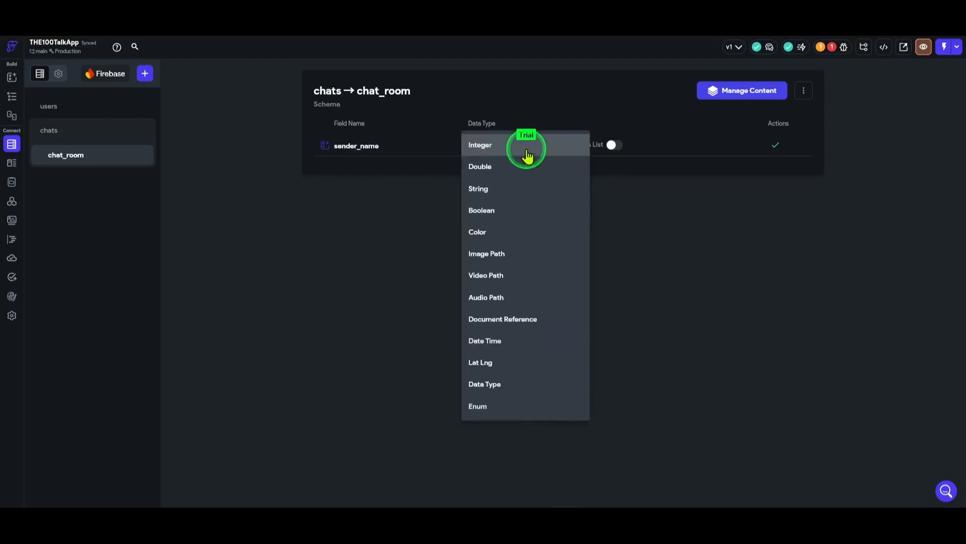
click(526, 198)
click(776, 145)
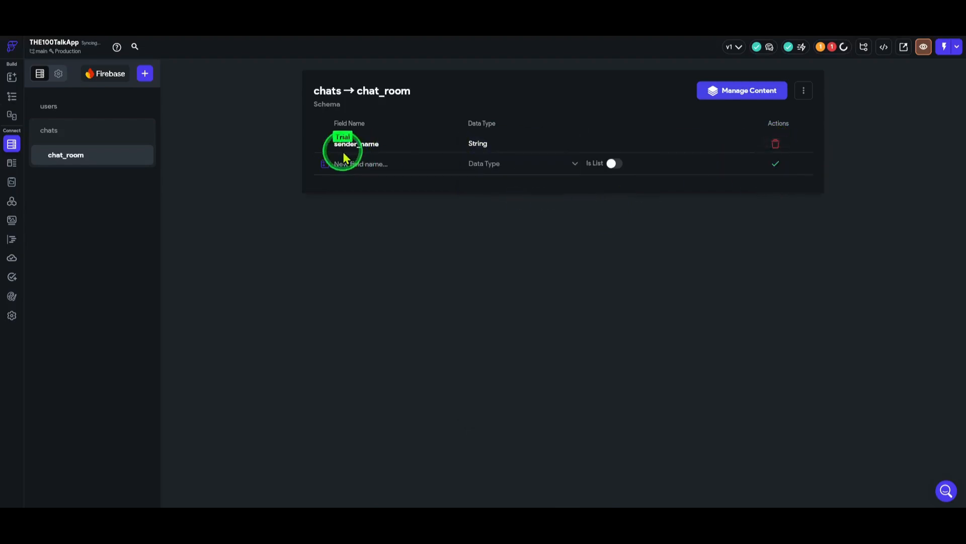
Add a sender_photo Image Path field to chat_room
click(409, 166)
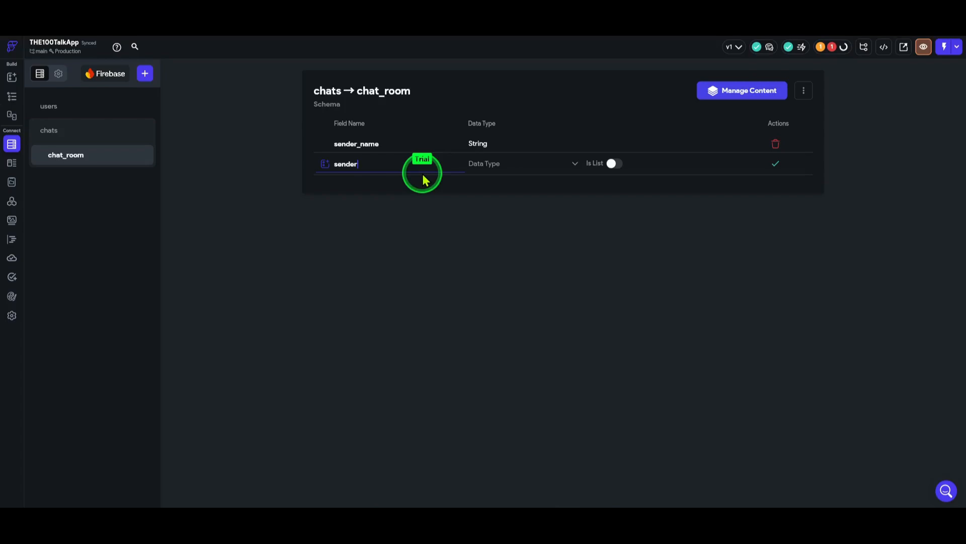
text(sender_photo)
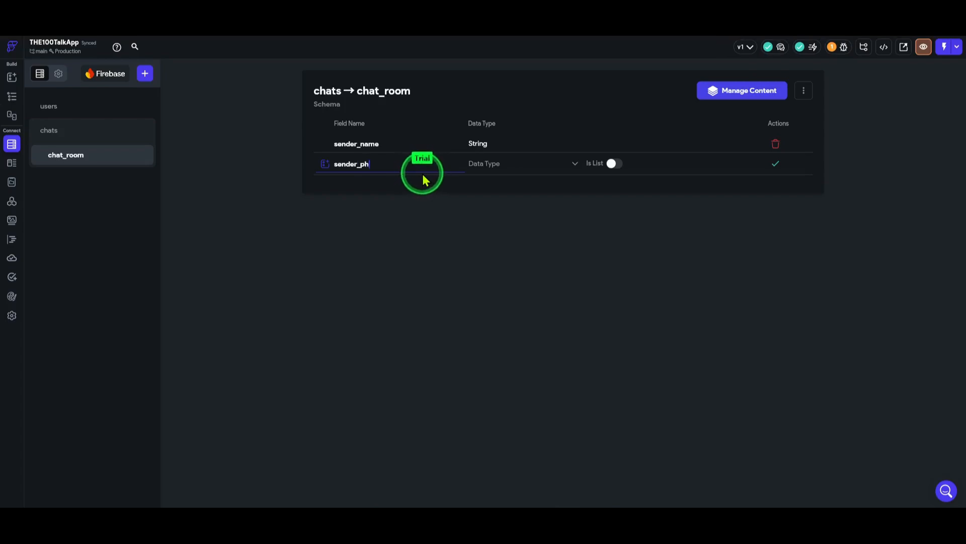
click(511, 167)
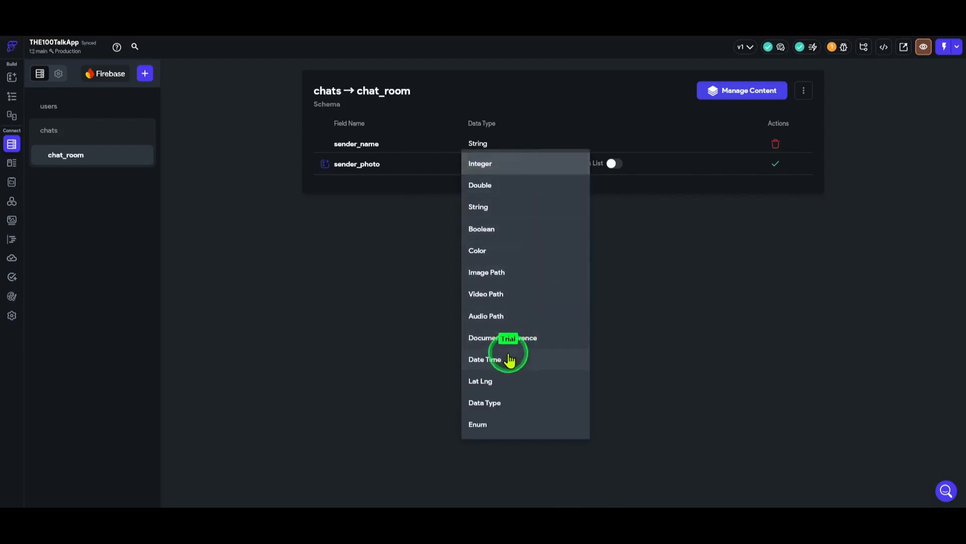
click(502, 274)
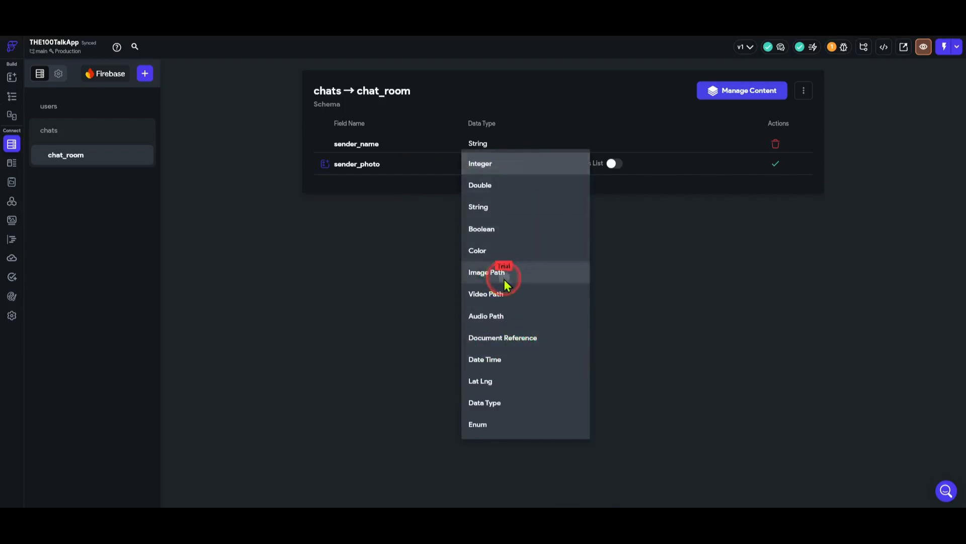
click(776, 173)
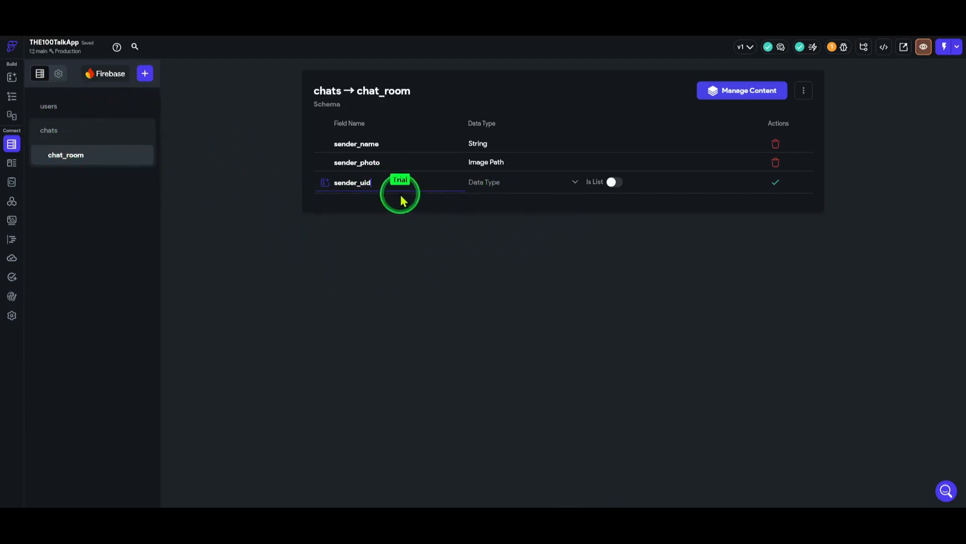
Save sender_uid as a Document Reference to the Users collection
mouse_move(373, 182)
mouse_down()
mouse_move(361, 185)
mouse_move(384, 184)
mouse_up()
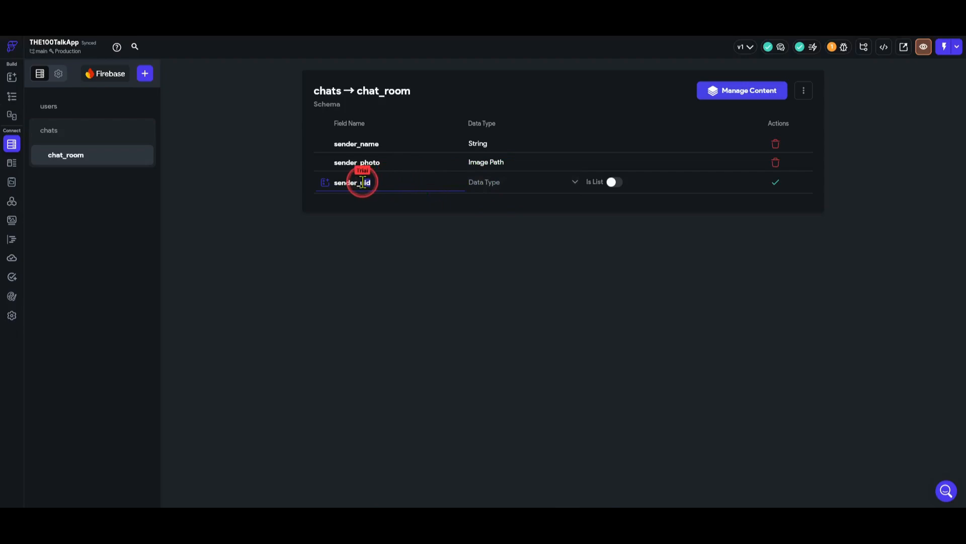
drag(363, 182, 386, 183)
click(387, 183)
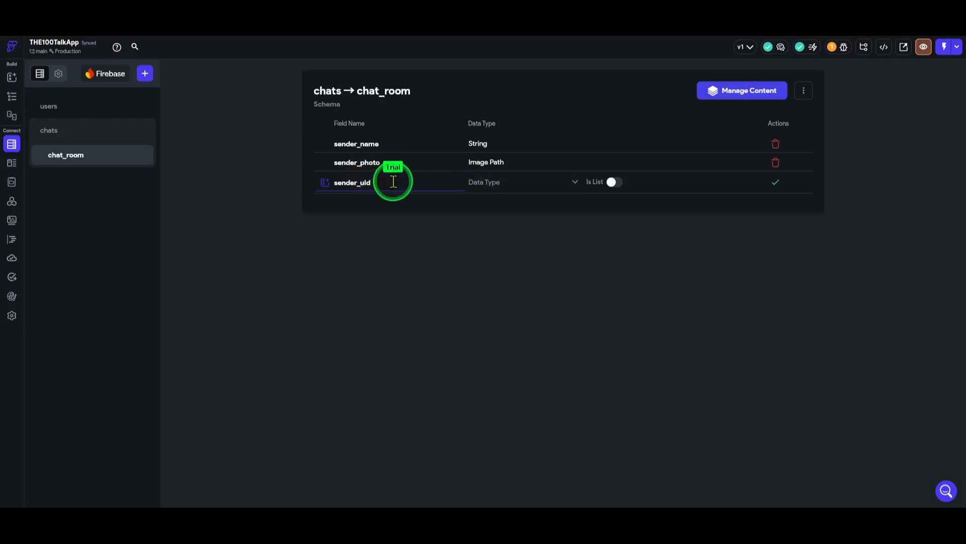
click(511, 185)
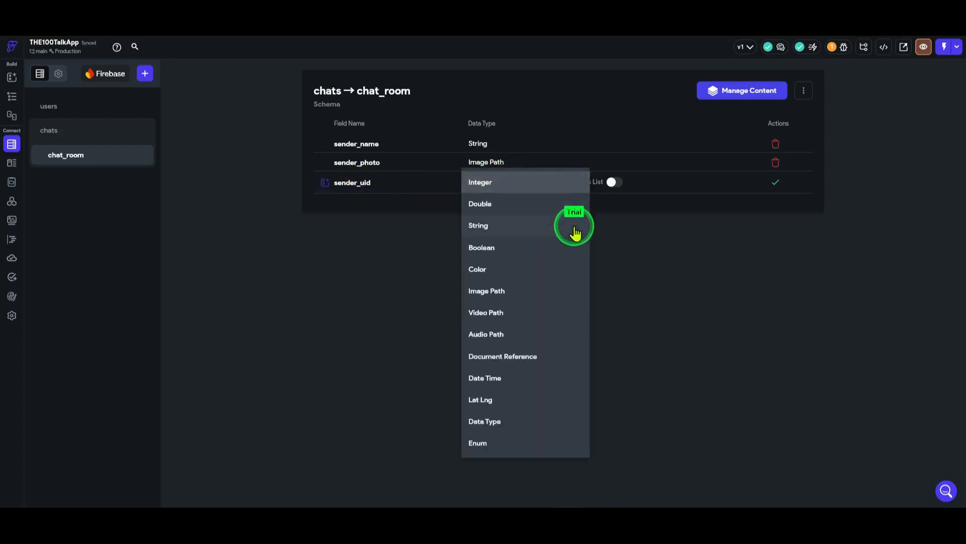
click(518, 365)
click(632, 189)
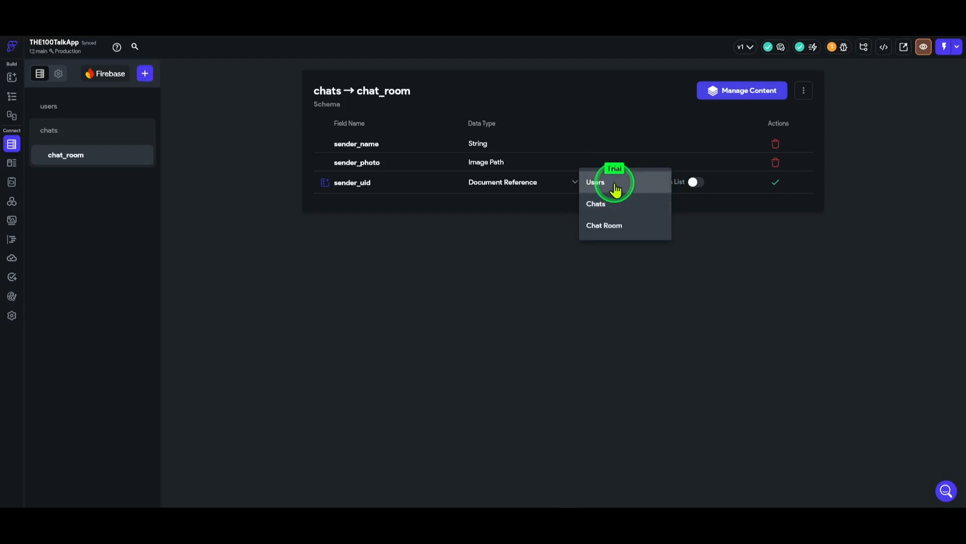
click(615, 187)
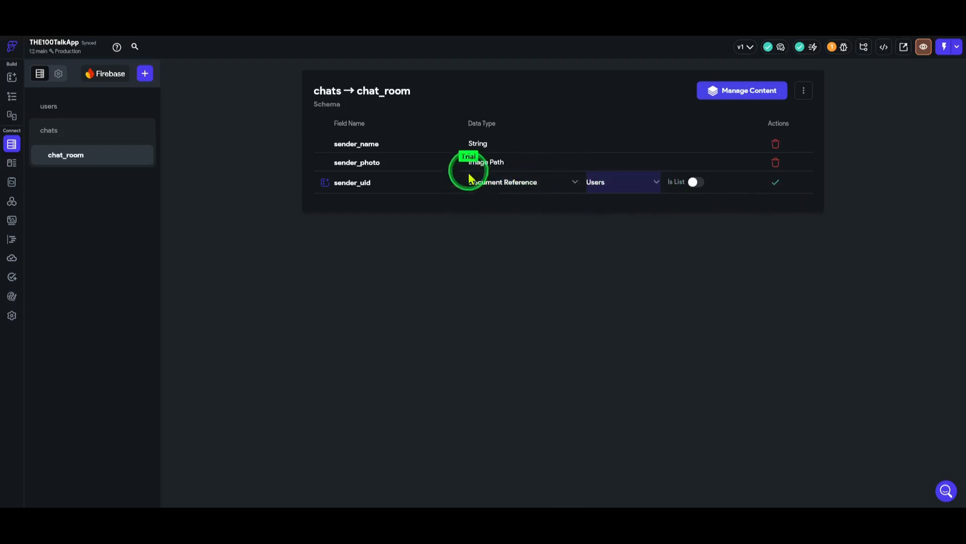
click(773, 181)
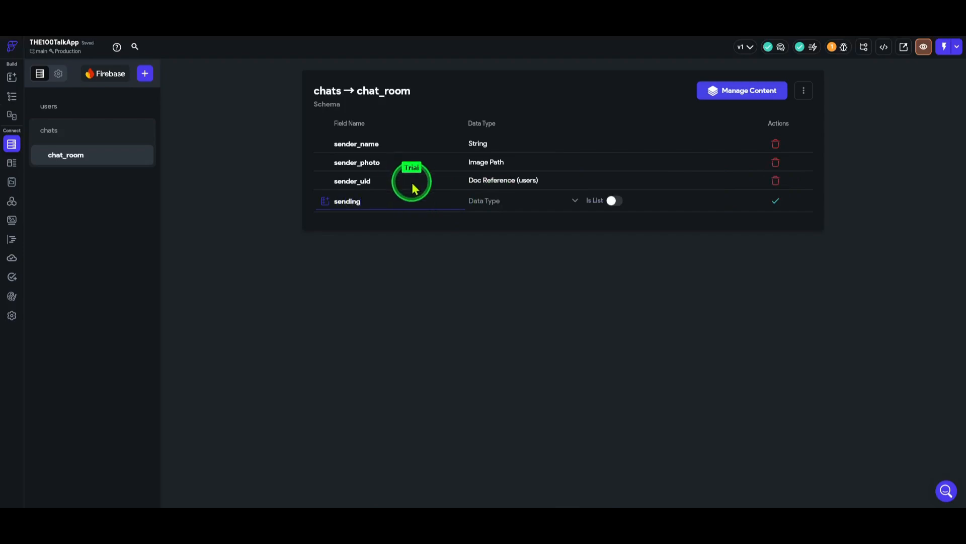
Add a sending_message String field to chat_room
text(sending_time)
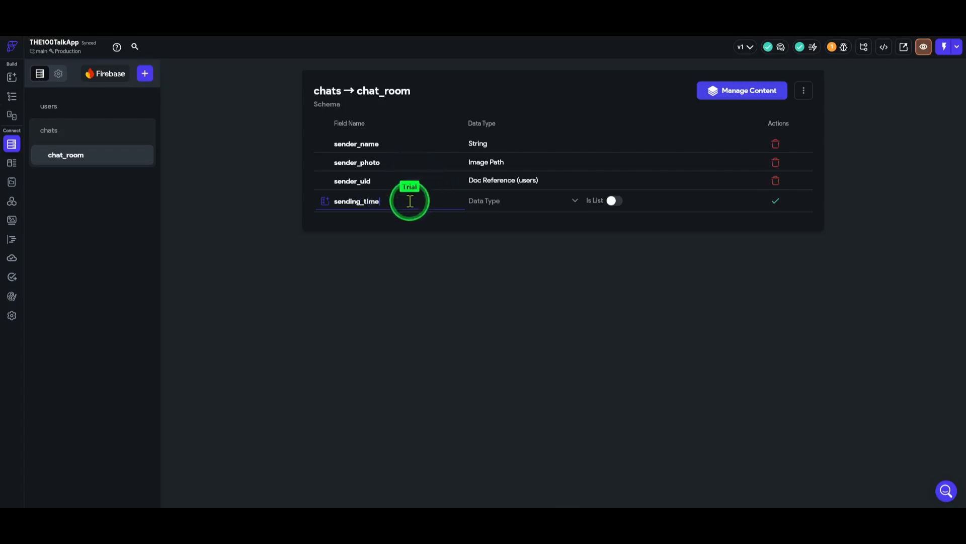
drag(397, 201, 365, 203)
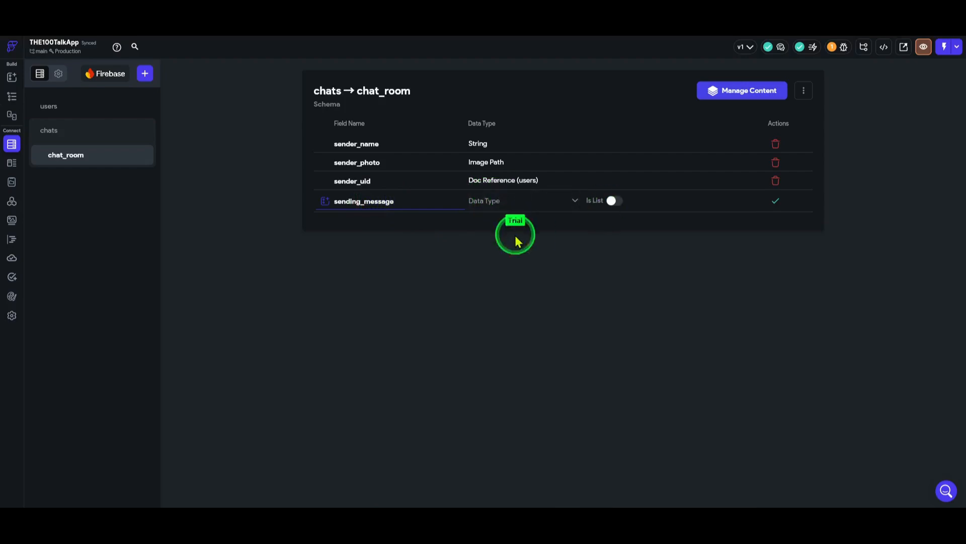
click(521, 200)
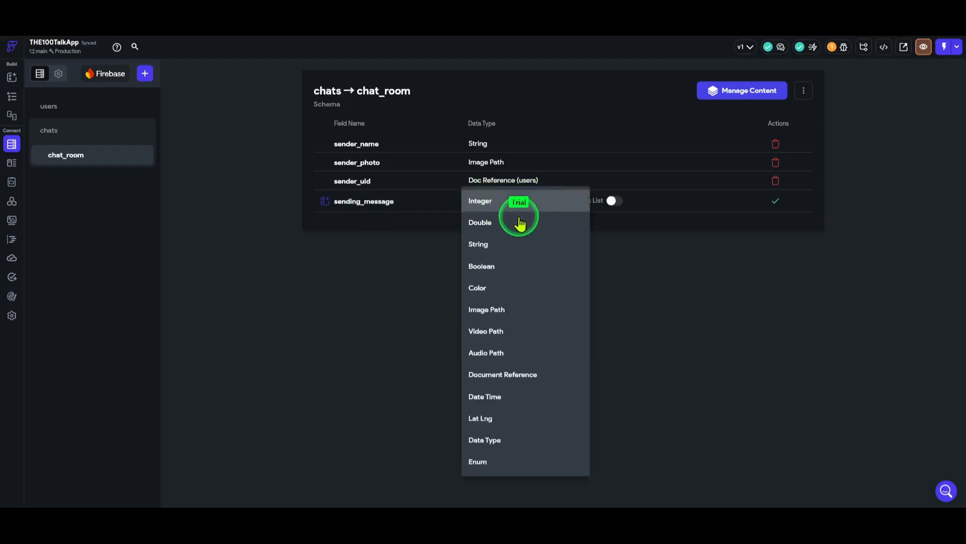
click(518, 245)
click(776, 201)
Add a sendting_time Date Time field to chat_room
click(355, 221)
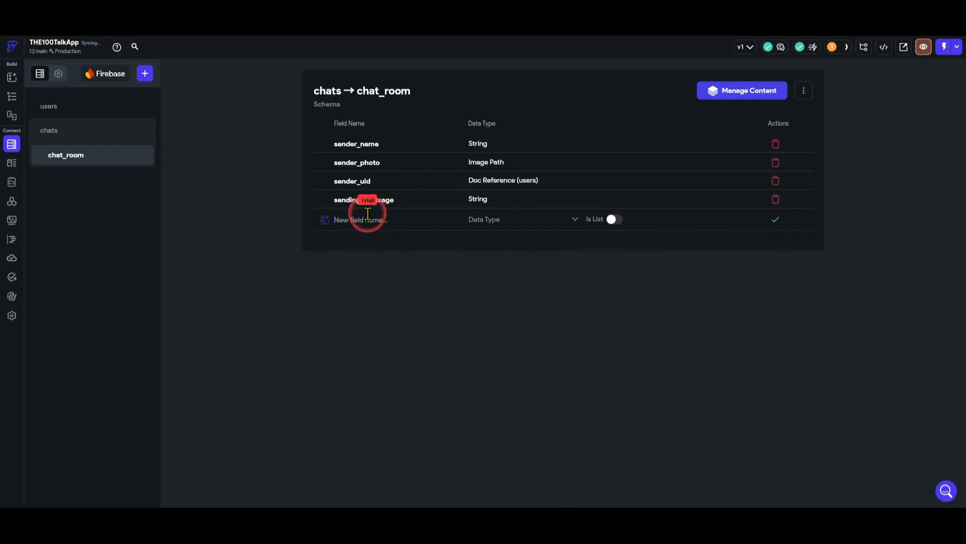
text(sendting_time)
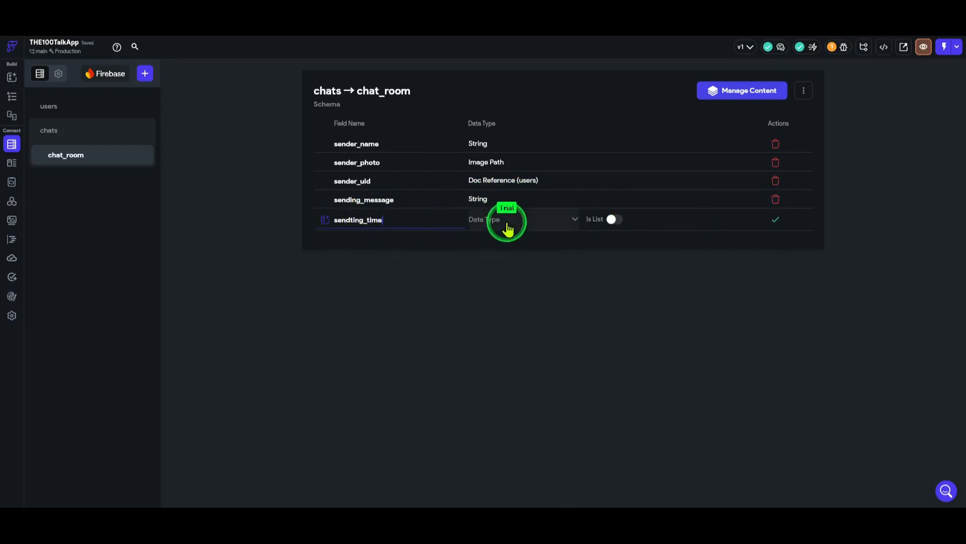
click(487, 222)
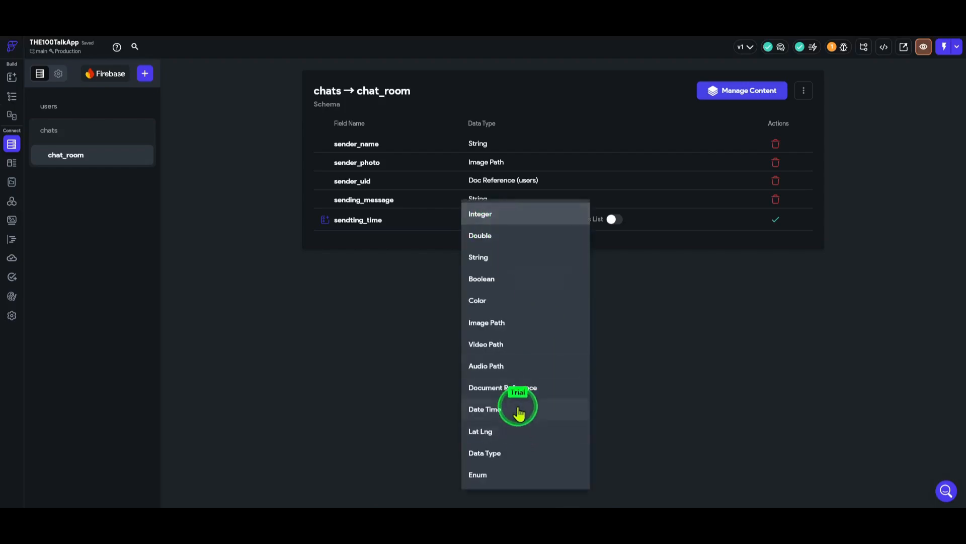
click(519, 410)
click(775, 220)
Add a sending_image Image Path field to chat_room
click(403, 240)
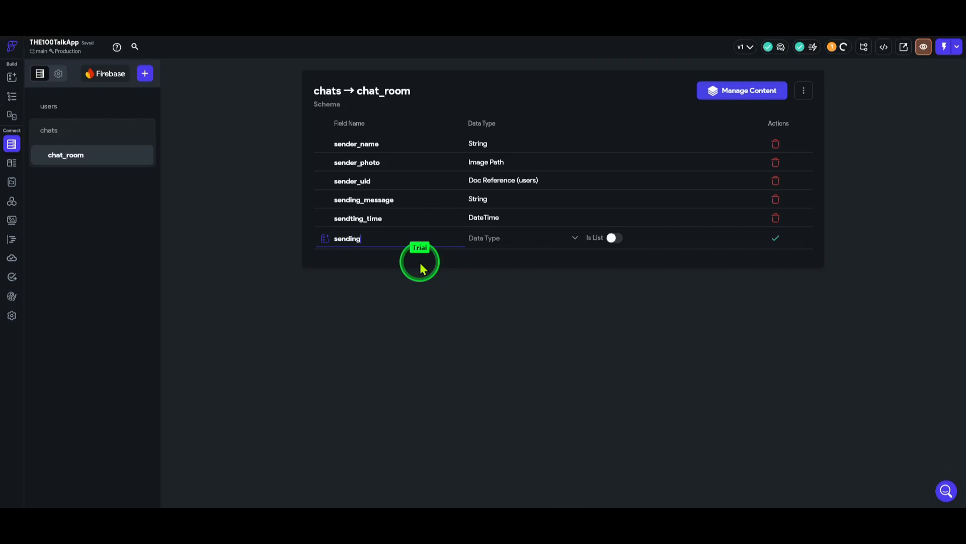
text(sending_image)
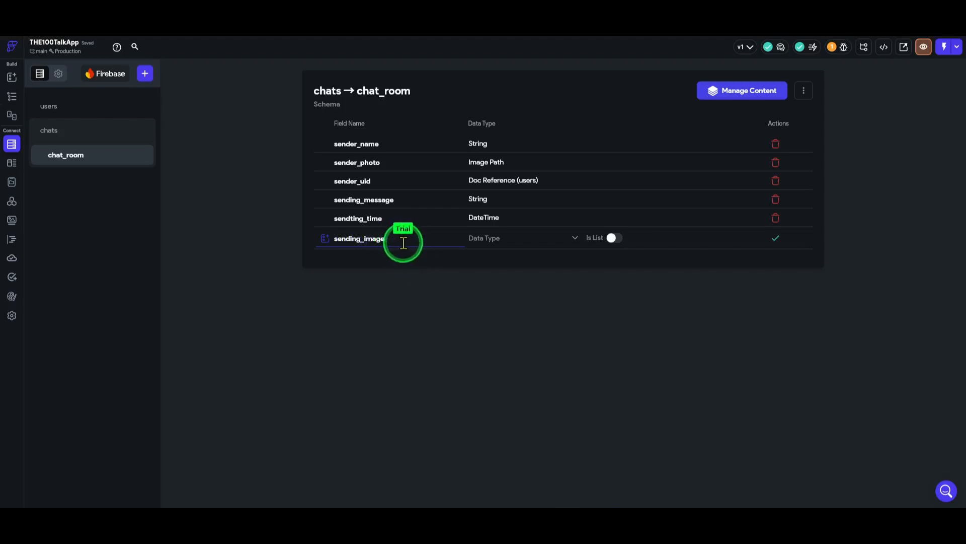
click(505, 243)
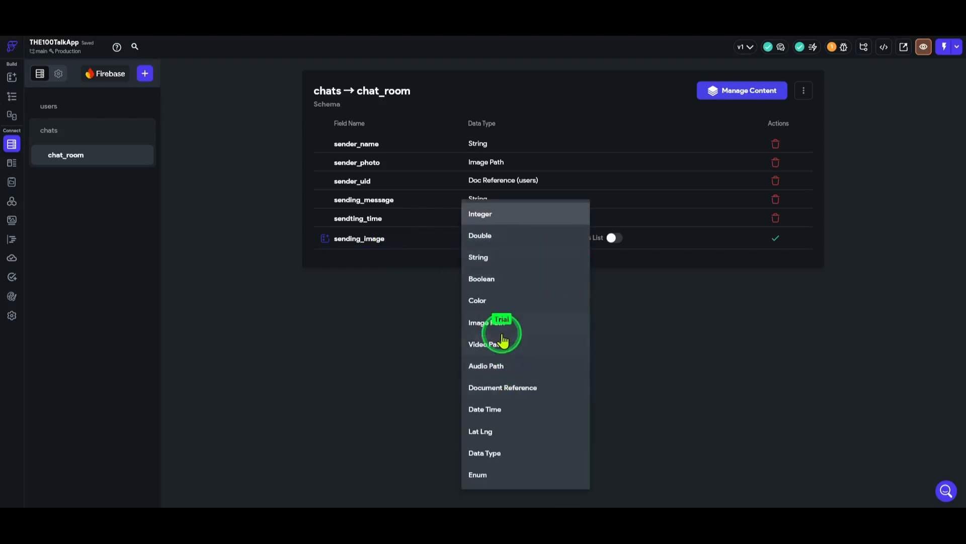
click(502, 328)
click(775, 238)
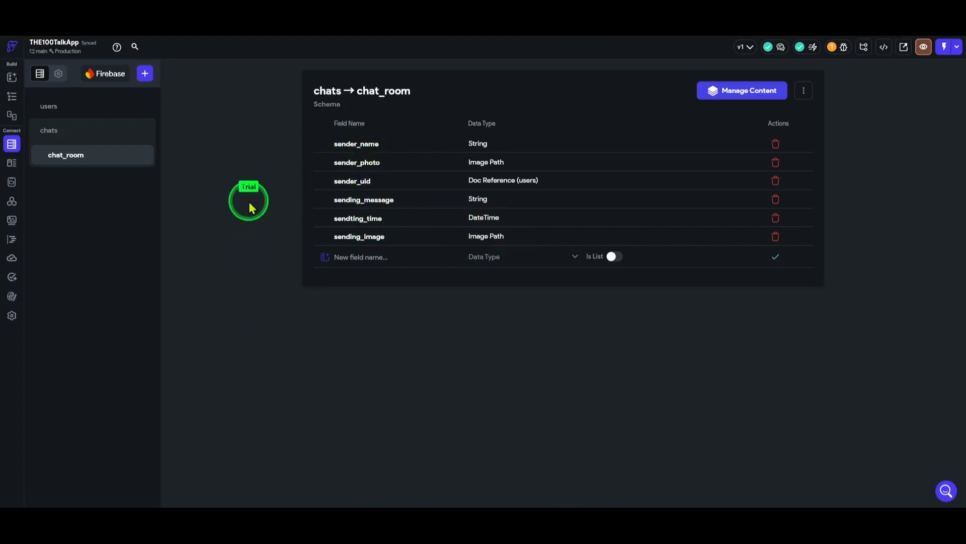
Switch to the chats collection to review its fields
click(87, 132)
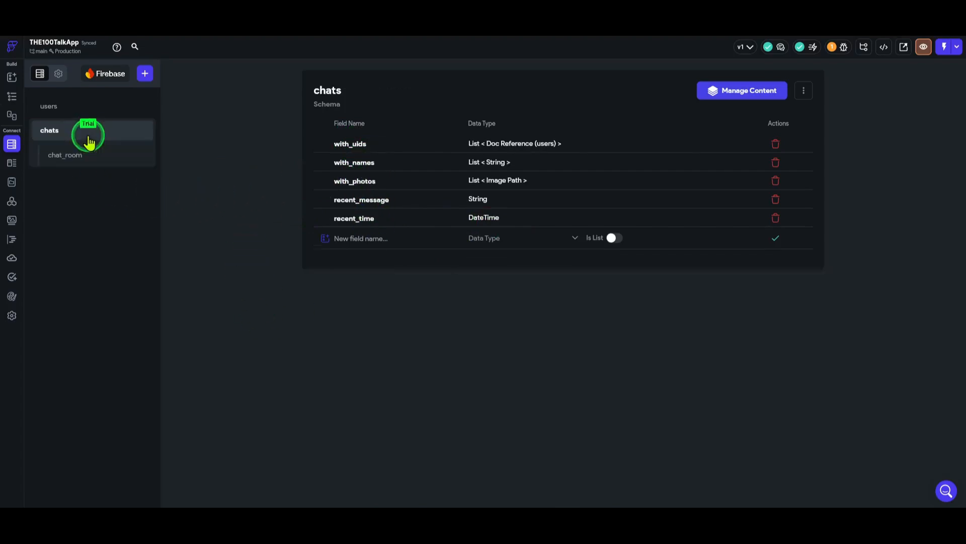
click(87, 111)
click(87, 133)
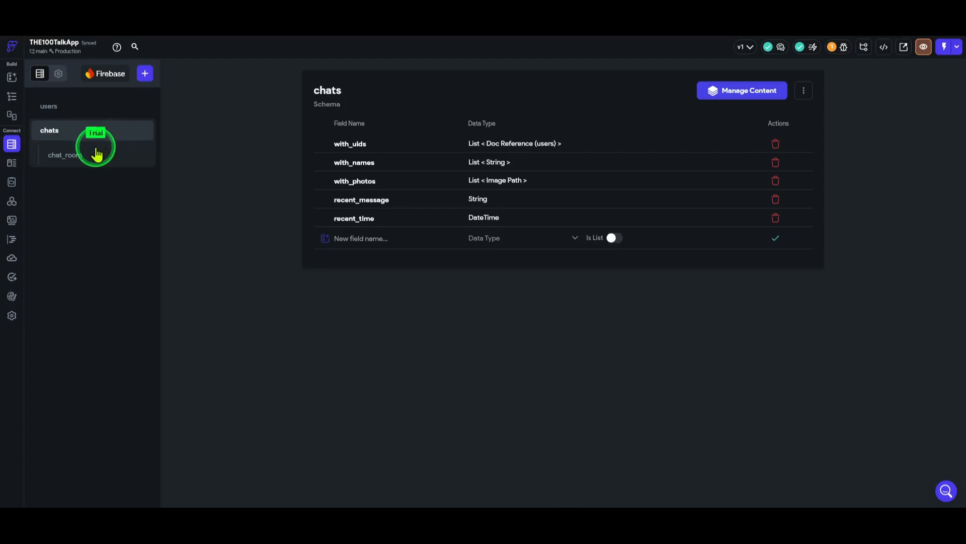